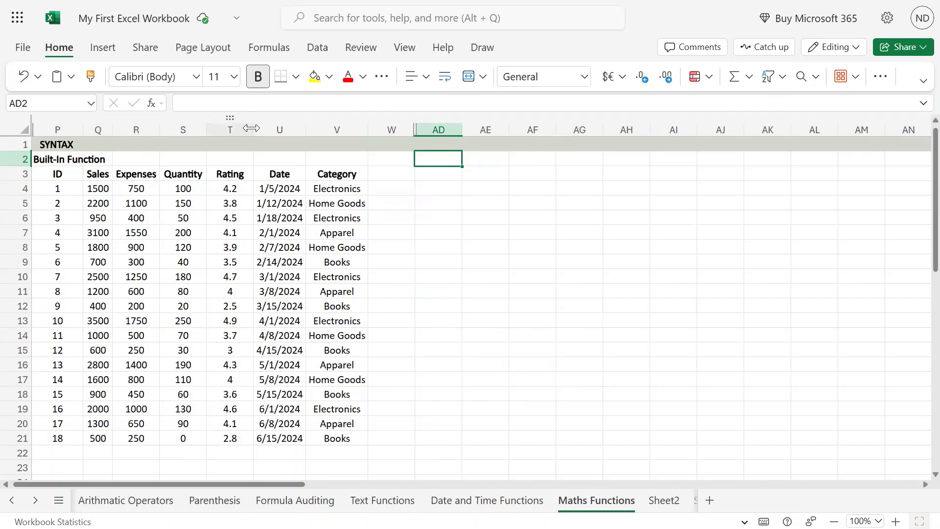
Autofit the width of the Rating column and dismiss the suggestion to format the data as a table.
{"action": "double_click", "coordinate": [252, 129]}
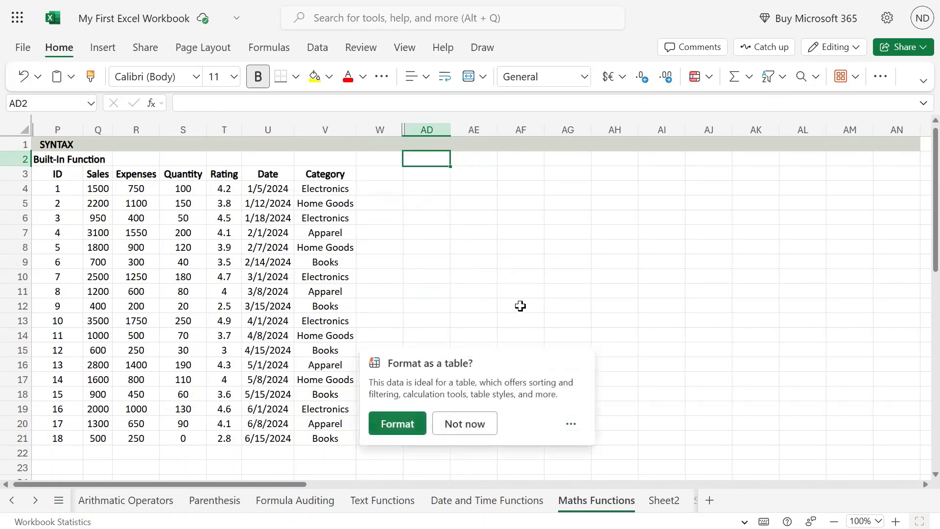
{"action": "left_click", "coordinate": [480, 426]}
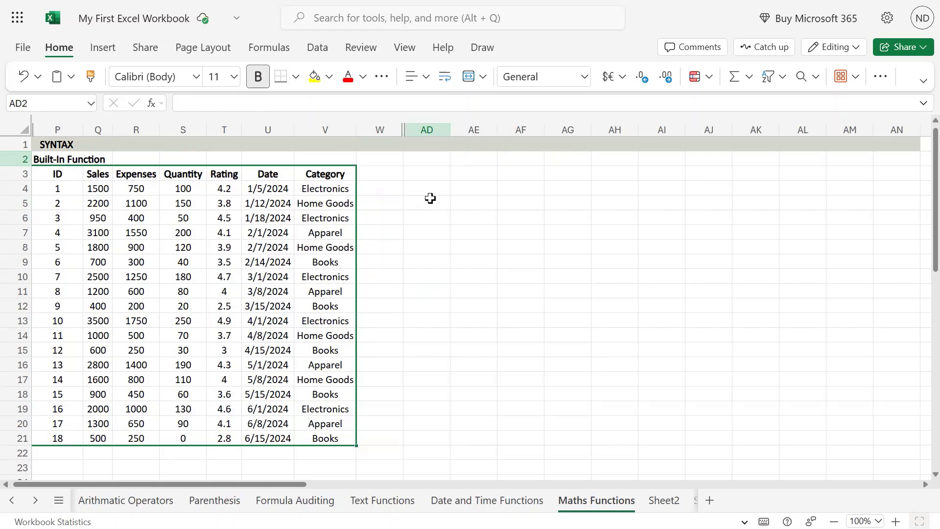
{"action": "left_click", "coordinate": [392, 177]}
{"action": "left_click", "coordinate": [445, 179]}
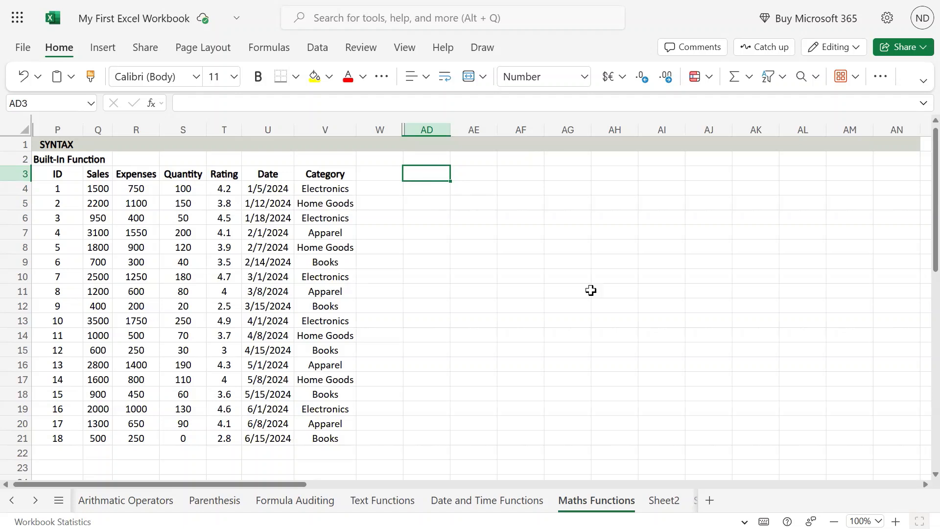
{"action": "type", "text": "MIN"}
{"action": "key", "text": "Return"}
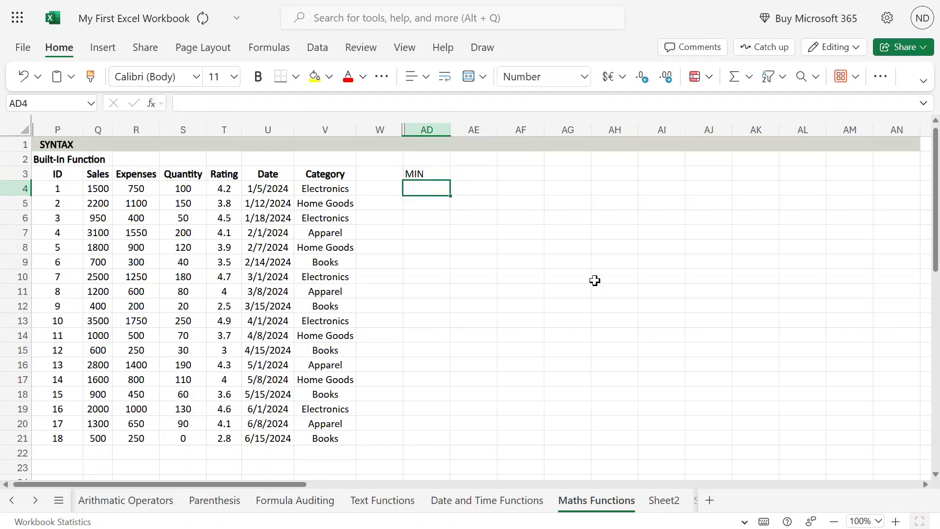
{"action": "key", "text": "Up"}
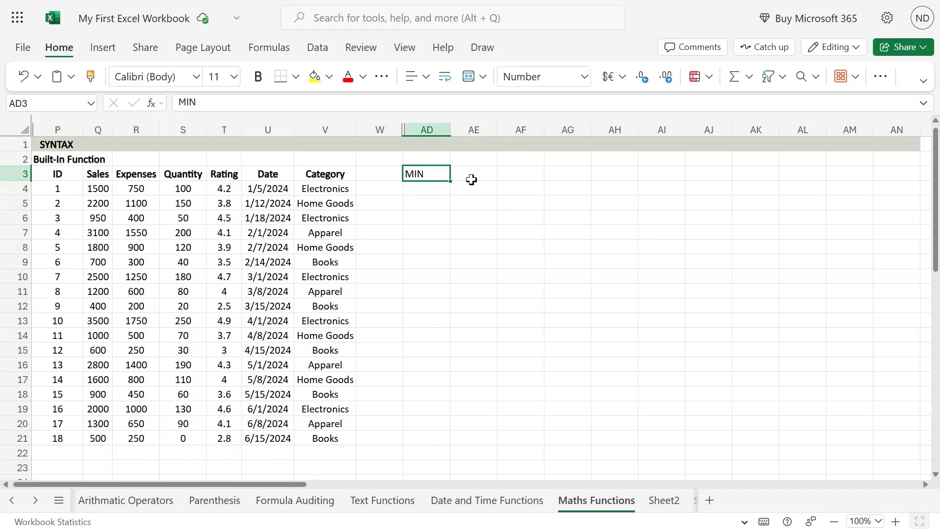
{"action": "key", "text": "Delete"}
Enter the heading MIN in cell AD2.
{"action": "key", "text": "Up"}
{"action": "type", "text": "MI"}
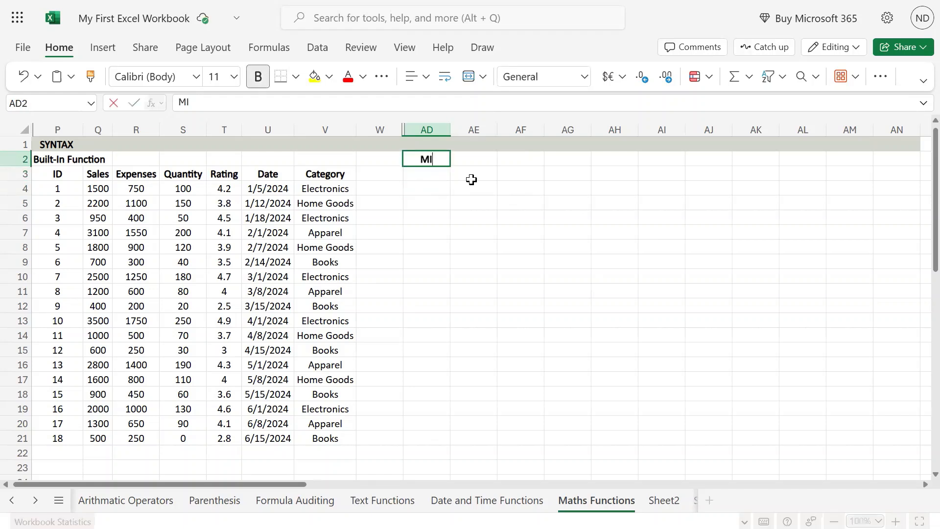
{"action": "type", "text": "N"}
{"action": "key", "text": "Up"}
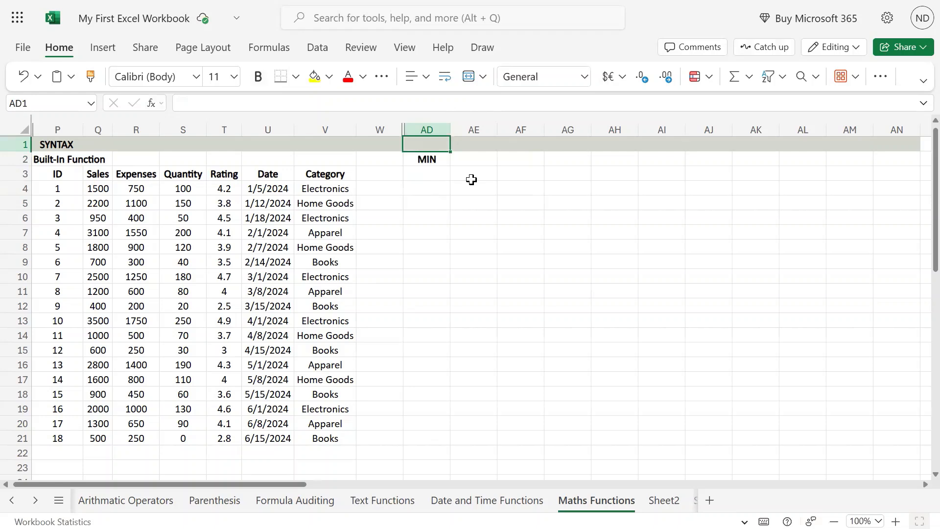
Enter the function syntax MIN(no1[, no2,no3,....]) as text in cell AD1 of the SYNTAX row.
{"action": "mouse_move", "coordinate": [469, 1]}
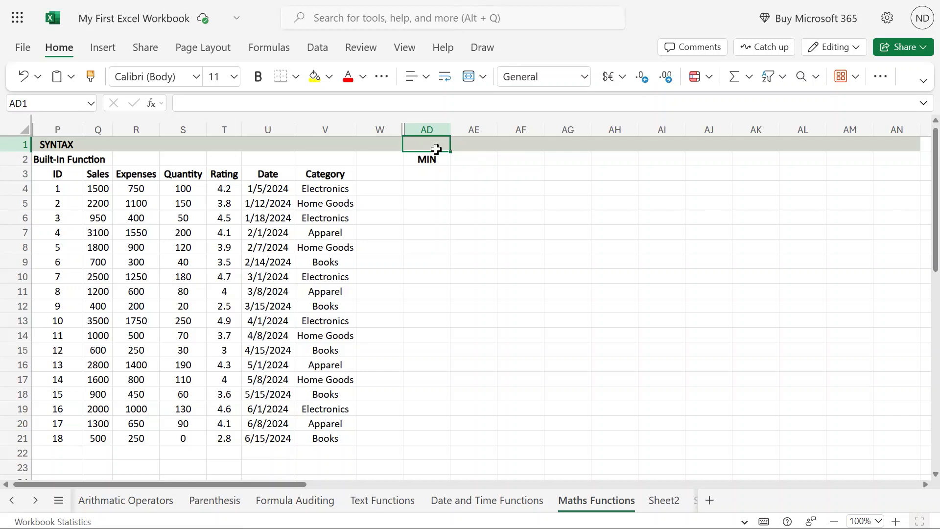
{"action": "type", "text": "MIN("}
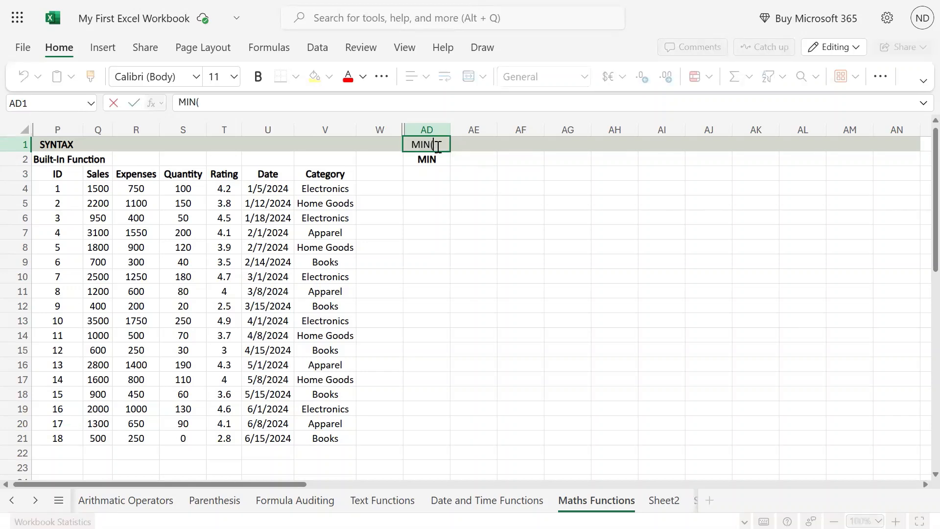
{"action": "type", "text": "no1,"}
{"action": "key", "text": "BackSpace"}
{"action": "type", "text": "["}
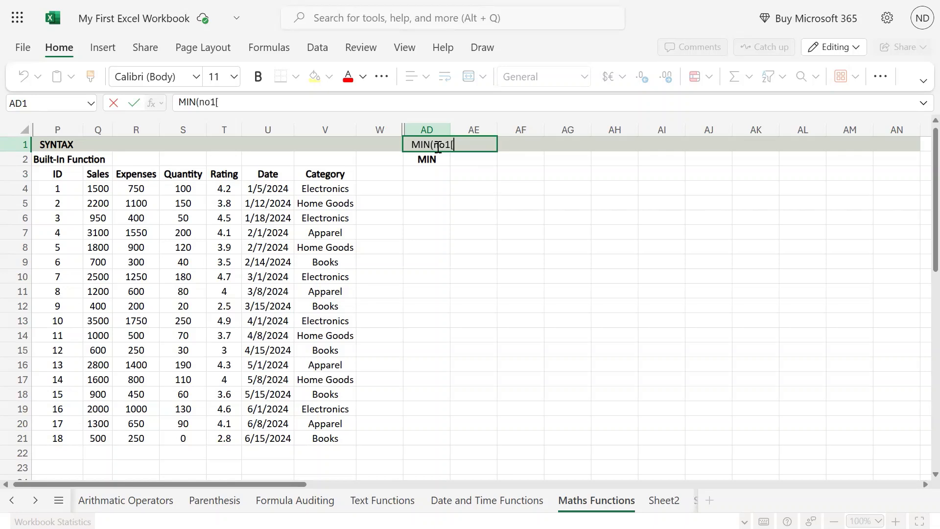
{"action": "type", "text": ", no2,npo"}
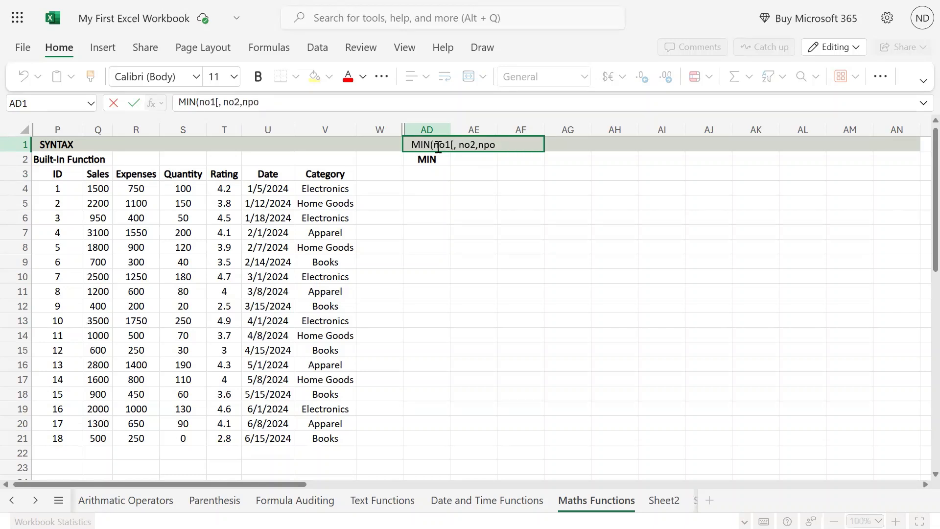
{"action": "key", "text": "BackSpace"}
{"action": "key", "text": "BackSpace"}
{"action": "type", "text": "o3,....])"}
{"action": "key", "text": "Return"}
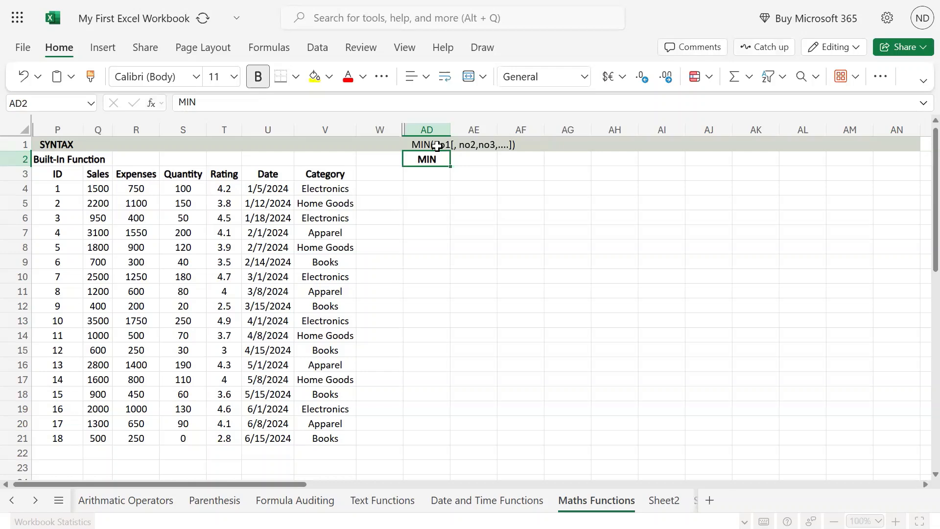
{"action": "left_click", "coordinate": [436, 145]}
{"action": "key", "text": "Down"}
{"action": "key", "text": "Down"}
Set the number format of cell AD4 to Text.
{"action": "key", "text": "Down"}
{"action": "key", "text": "Up"}
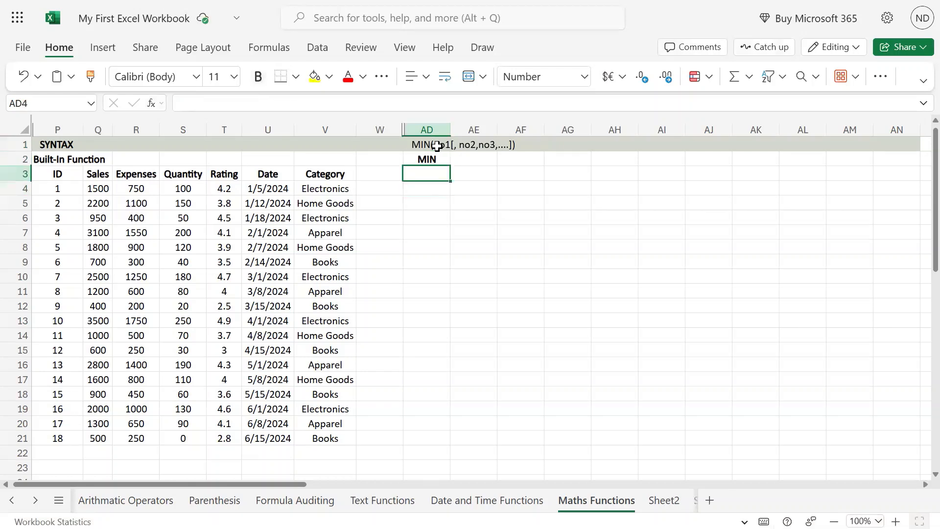
{"action": "key", "text": "Up"}
{"action": "key", "text": "Up"}
{"action": "key", "text": "Down"}
{"action": "key", "text": "Down"}
{"action": "key", "text": "Down"}
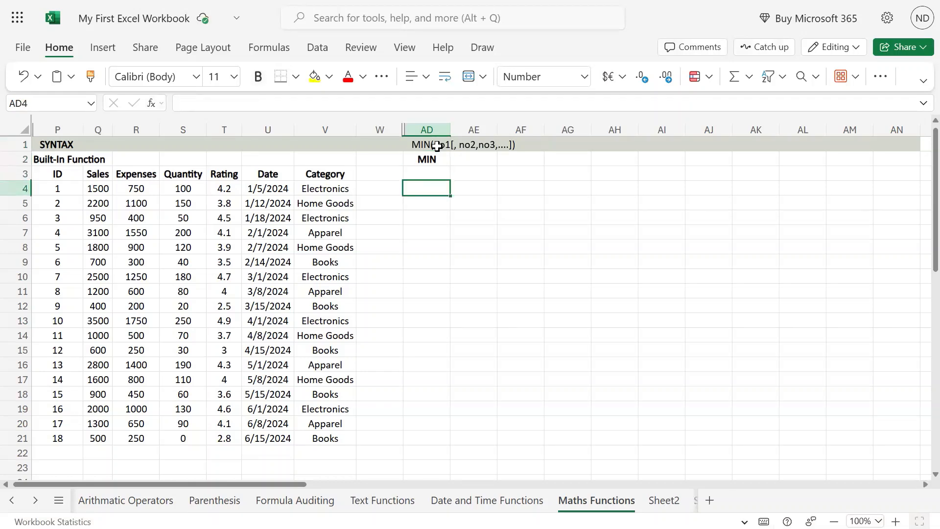
{"action": "mouse_move", "coordinate": [469, 1]}
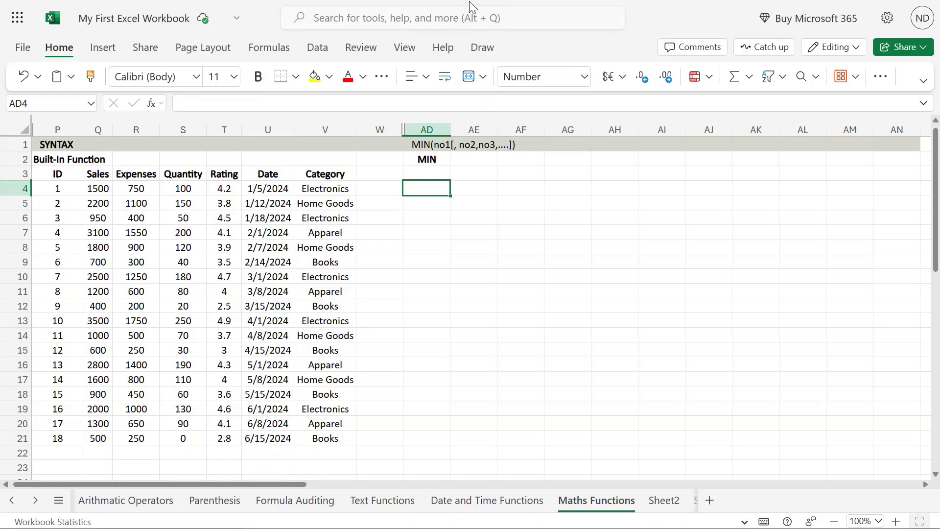
{"action": "left_click", "coordinate": [584, 78]}
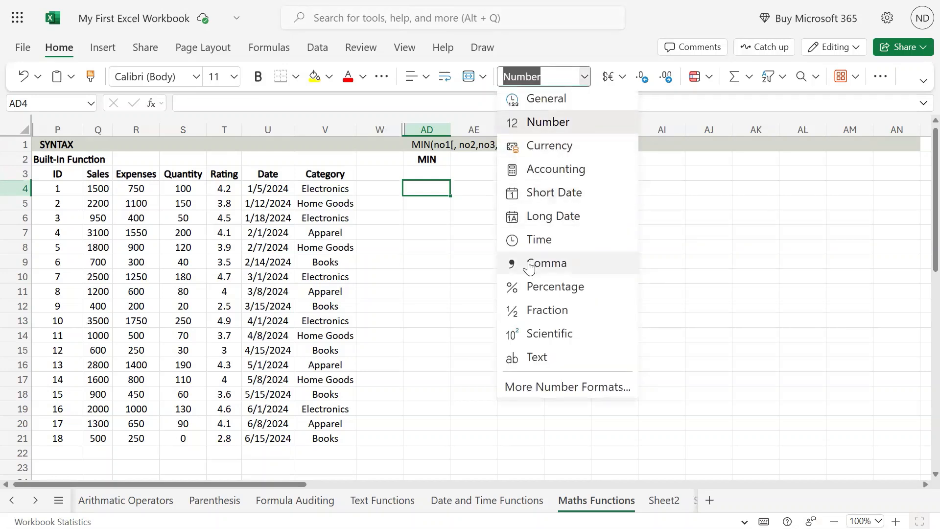
{"action": "left_click", "coordinate": [550, 359]}
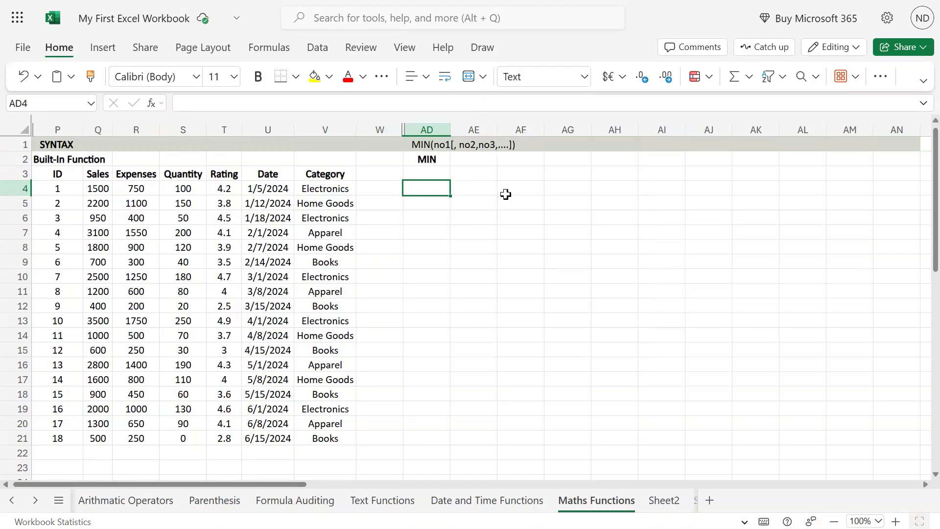
Enter the formula =min(T4:T21) in cell AD4 to cover all Rating values.
{"action": "type", "text": "=min("}
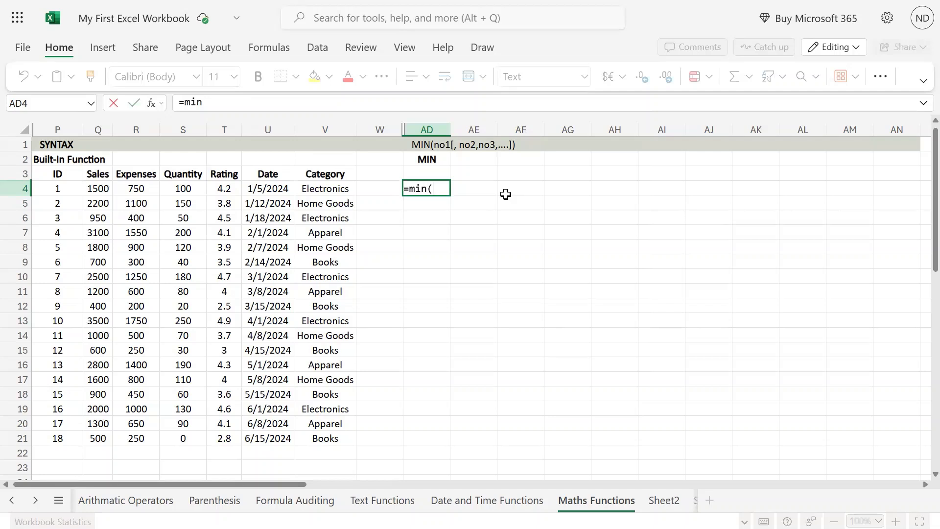
{"action": "key", "text": "Left"}
{"action": "key", "text": "Left"}
{"action": "key", "text": "Left"}
{"action": "key", "text": "Left"}
{"action": "key", "text": "Left"}
{"action": "key", "text": "Left"}
{"action": "key", "text": "Right"}
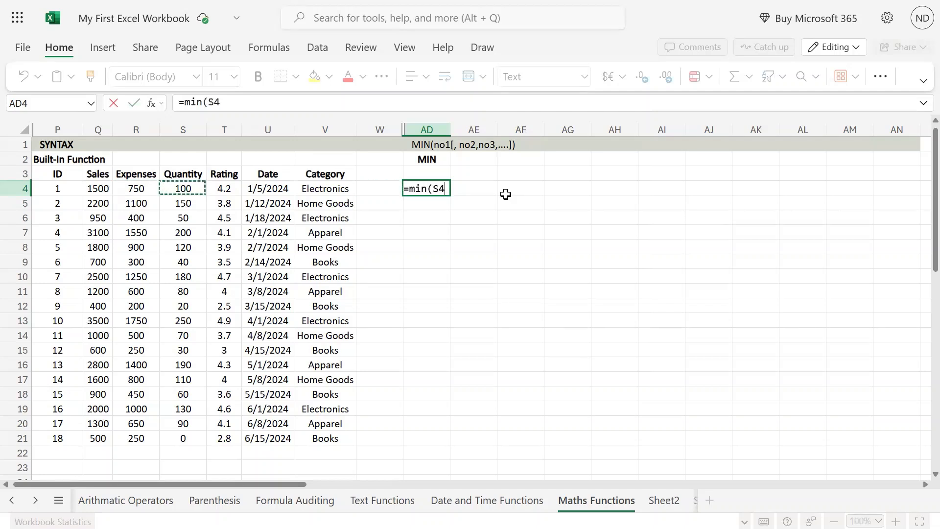
{"action": "key", "text": "ctrl+shift+Down"}
{"action": "key", "text": "Right"}
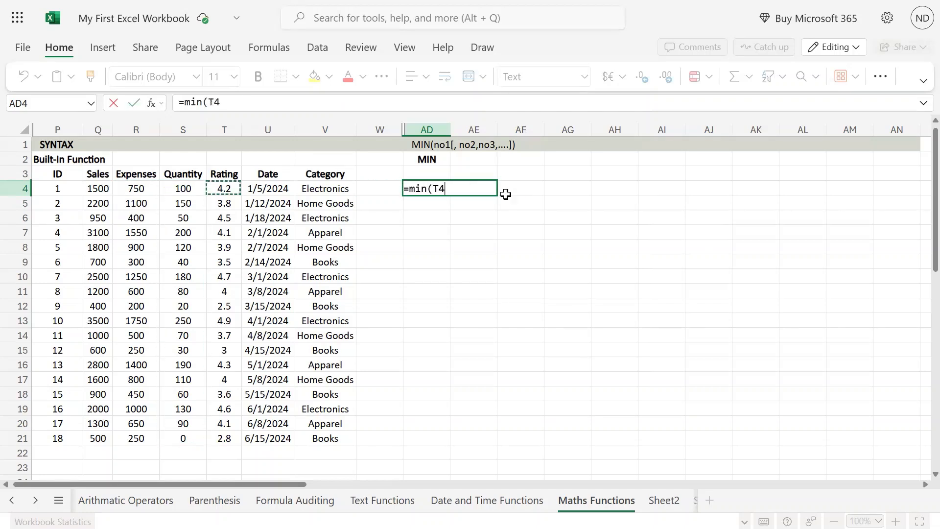
{"action": "key", "text": "ctrl+shift+Down"}
{"action": "key", "text": "ctrl+Return"}
{"action": "type", "text": ")"}
{"action": "key", "text": "Return"}
{"action": "key", "text": "Up"}
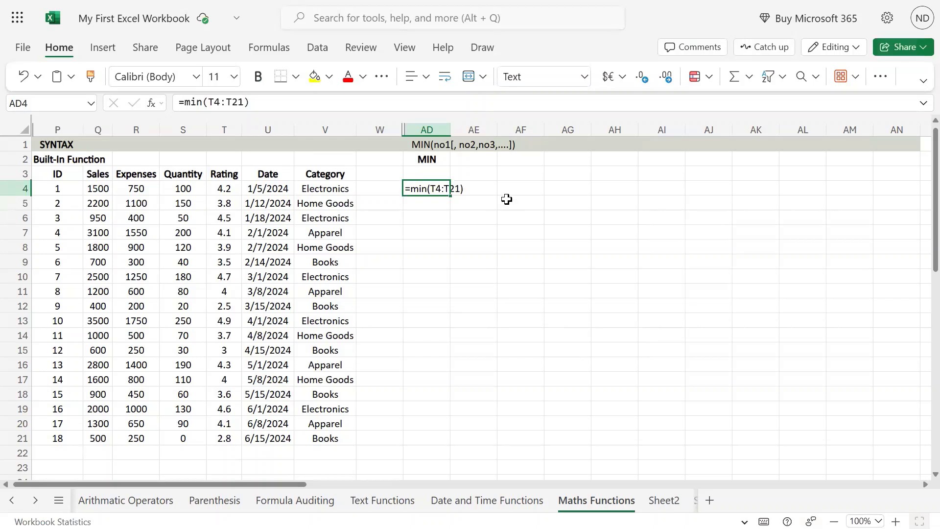
Change the number format of cell AD4 to General and re-enter its formula so that it calculates.
{"action": "left_click", "coordinate": [587, 80]}
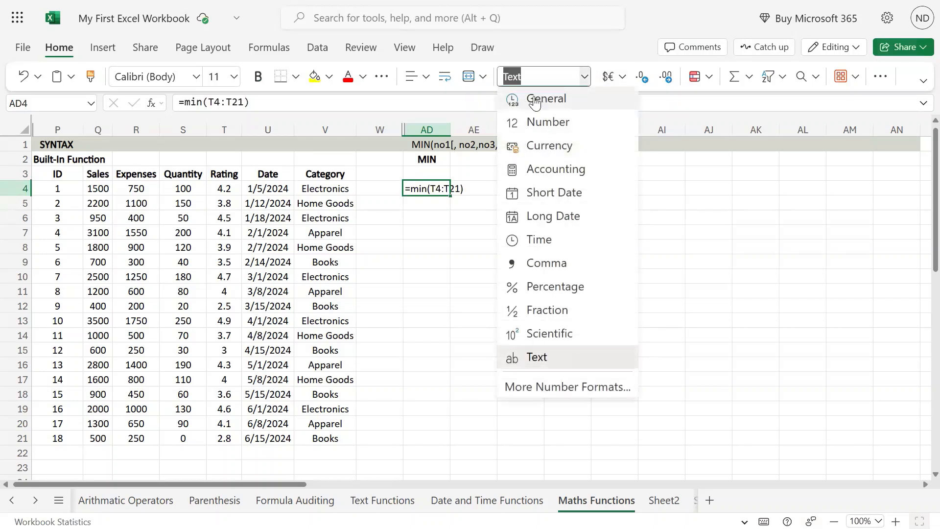
{"action": "left_click", "coordinate": [539, 97]}
{"action": "key", "text": "F2"}
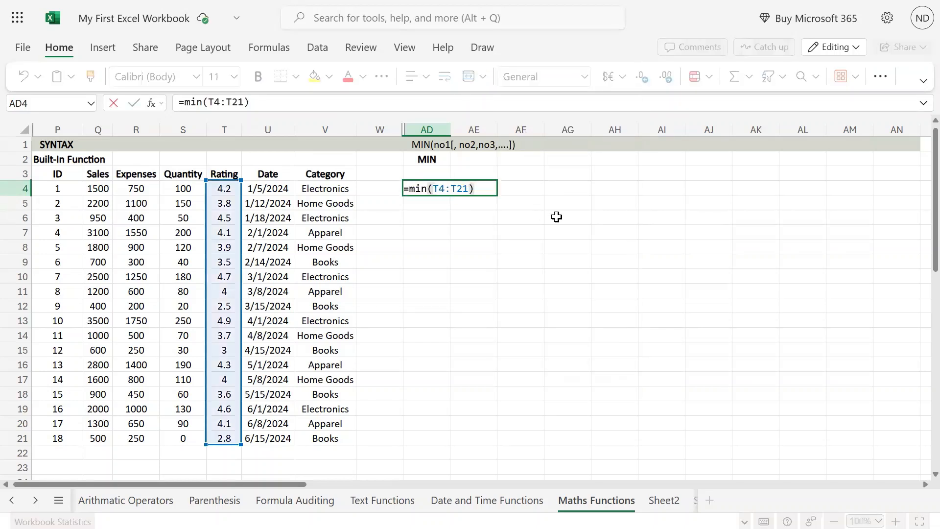
{"action": "key", "text": "Return"}
{"action": "key", "text": "Up"}
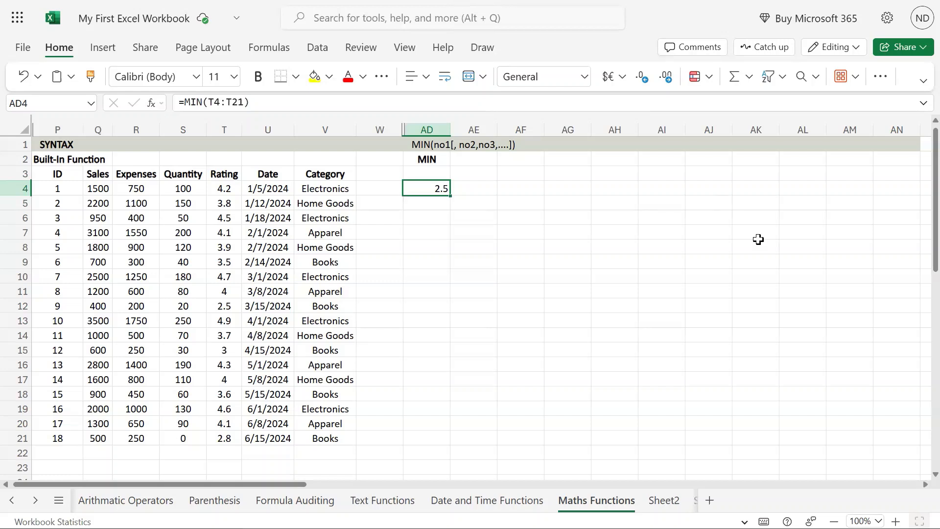
Enter a MIN formula over the Category values V4:V21 in cell AD5.
{"action": "left_click", "coordinate": [430, 201]}
{"action": "type", "text": "=min("}
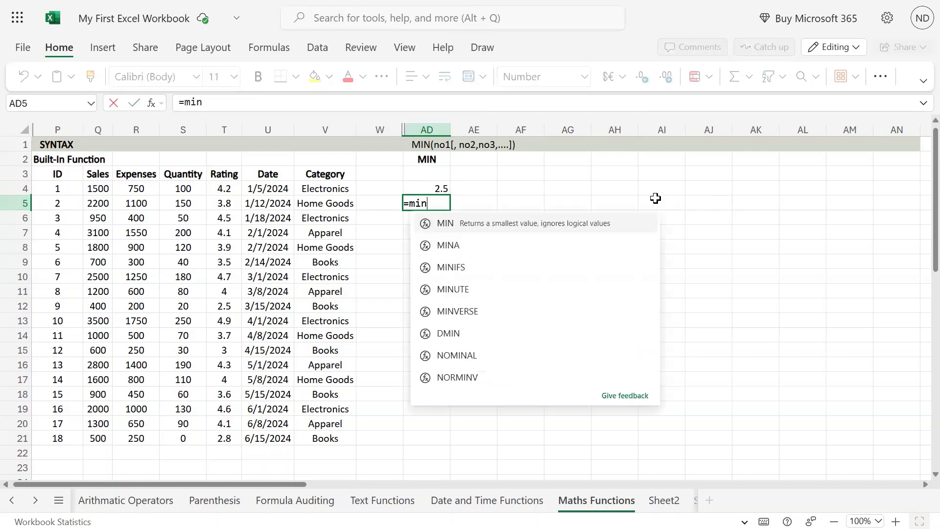
{"action": "key", "text": "Left"}
{"action": "key", "text": "Left"}
{"action": "key", "text": "Left"}
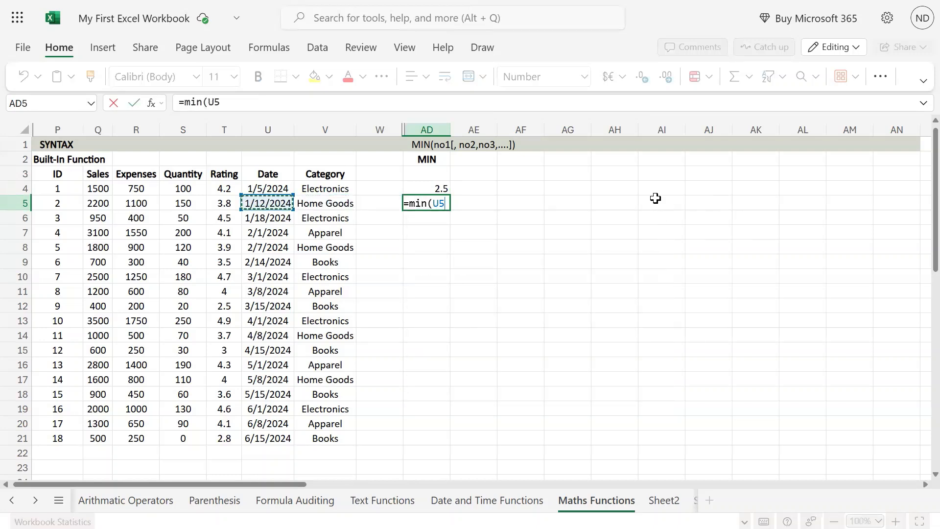
{"action": "key", "text": "Up"}
{"action": "key", "text": "Right"}
{"action": "key", "text": "ctrl+shift+Down"}
{"action": "key", "text": "Return"}
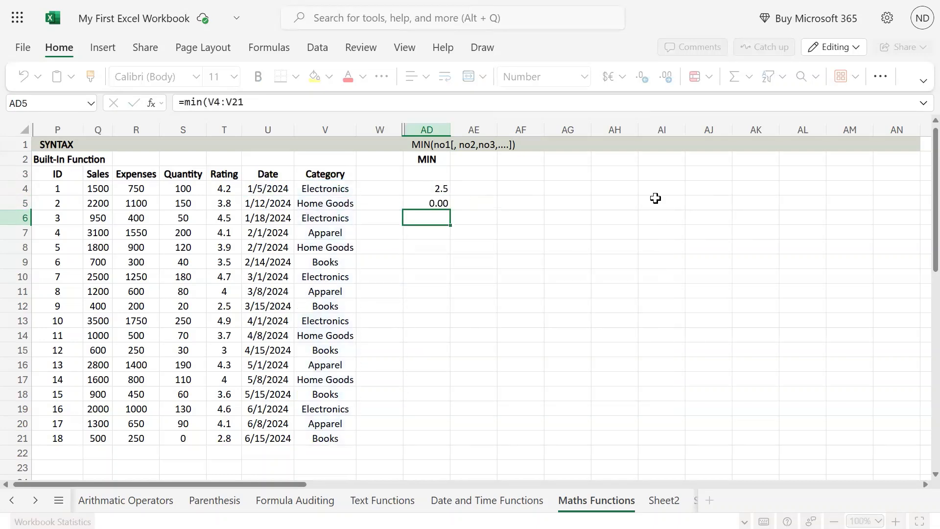
Inspect the range referenced by the MIN formula in cell AD5 and compare it with the data table.
{"action": "key", "text": "Up"}
{"action": "key", "text": "F2"}
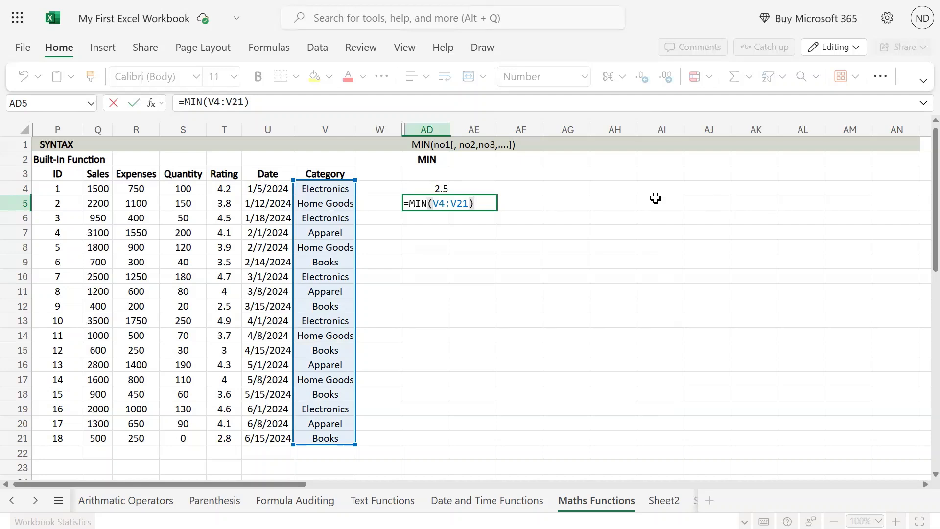
{"action": "left_click_drag", "start_coordinate": [67, 175], "coordinate": [312, 358]}
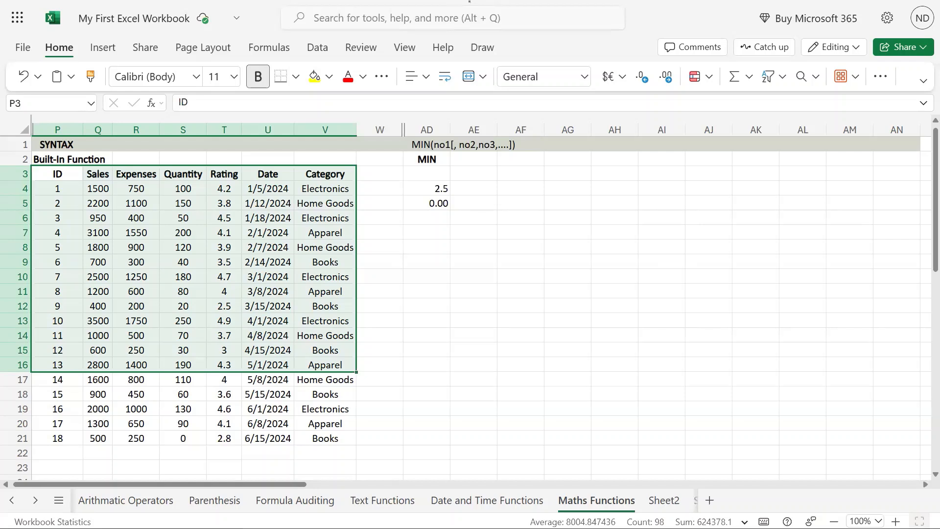
{"action": "left_click", "coordinate": [434, 174]}
{"action": "left_click", "coordinate": [439, 198]}
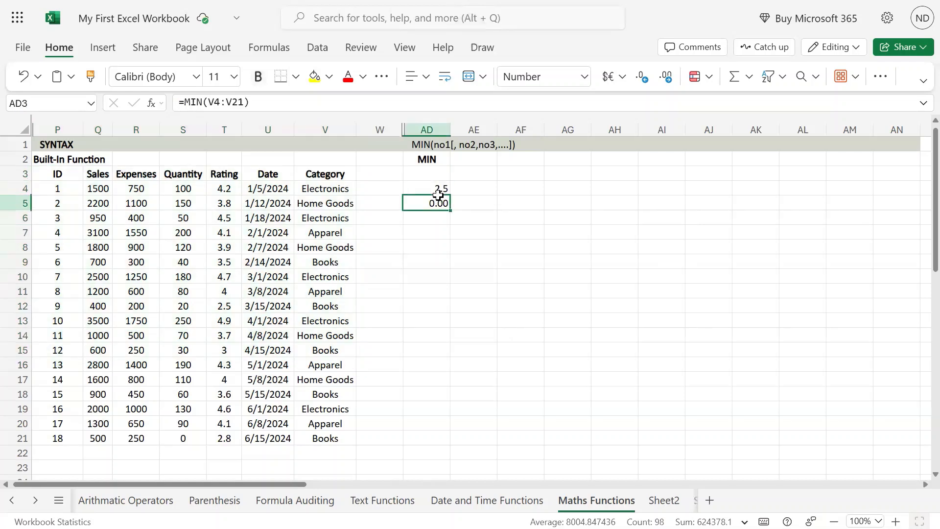
Enter the formula =min(R4:R21) in cell AD6 to find the smallest Expenses value.
{"action": "left_click", "coordinate": [436, 215]}
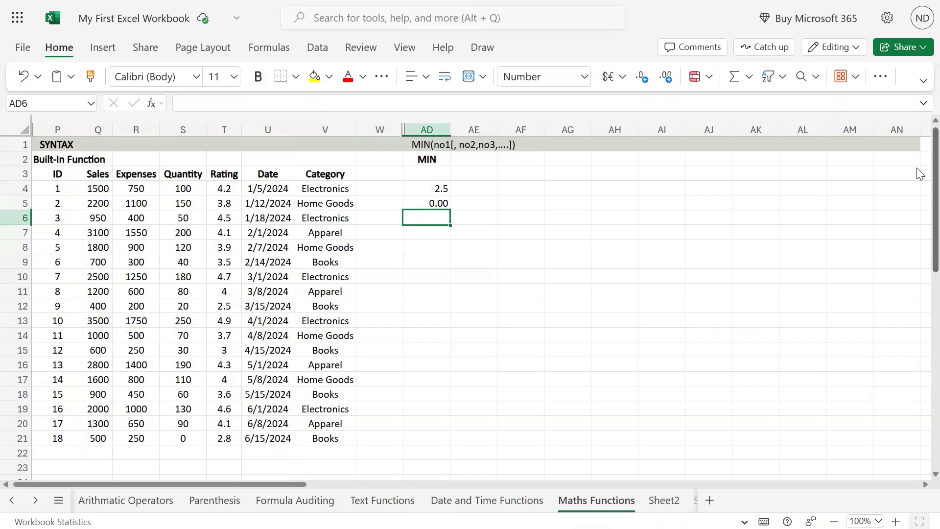
{"action": "type", "text": "="}
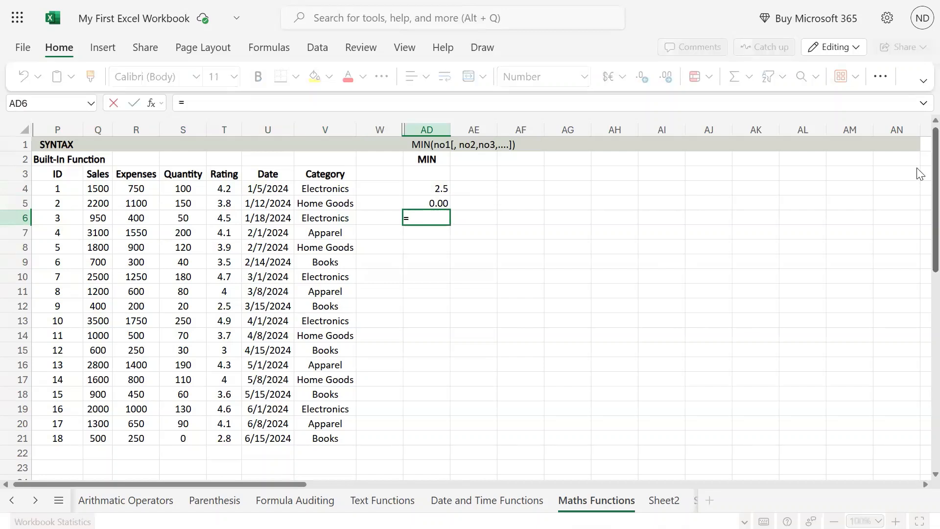
{"action": "type", "text": "min("}
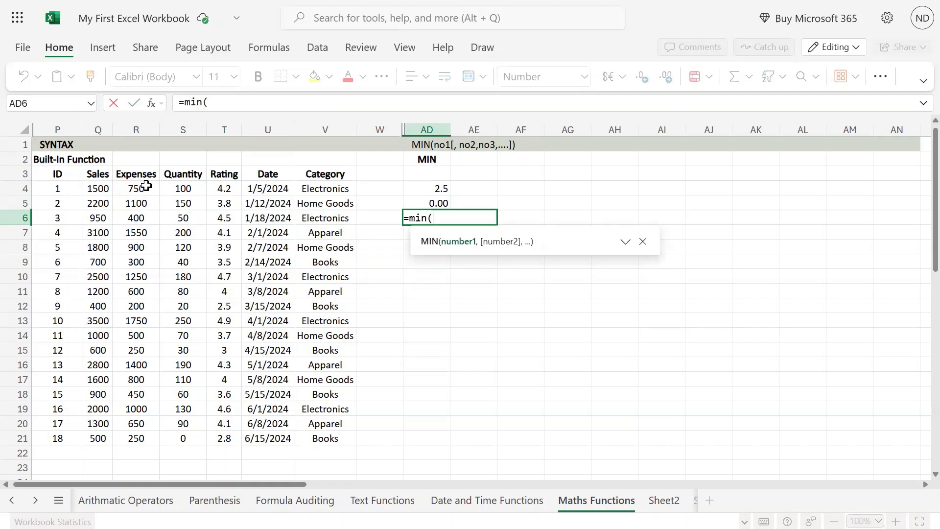
{"action": "left_click_drag", "start_coordinate": [146, 185], "coordinate": [139, 439]}
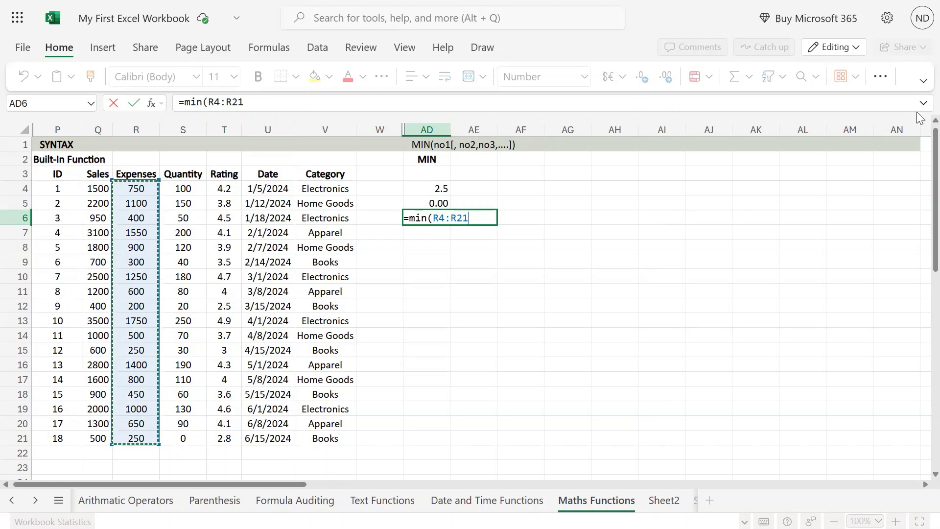
{"action": "type", "text": ")"}
{"action": "key", "text": "Return"}
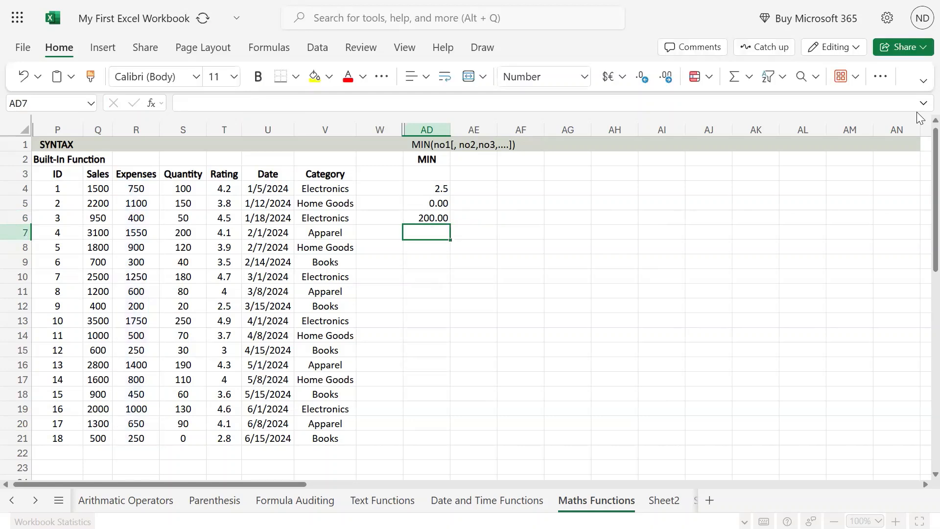
Enter the formula =min(U4:U21) in cell AD7 to find the earliest Date value.
{"action": "key", "text": "Up"}
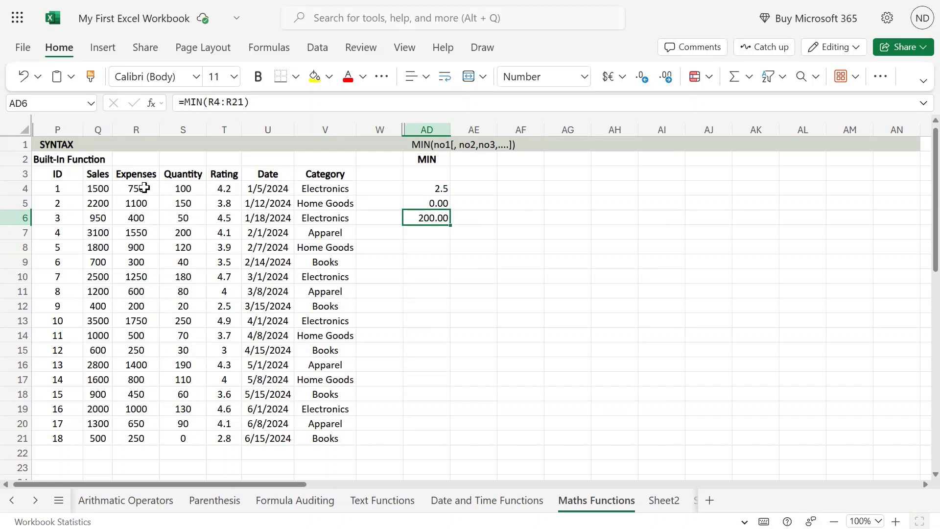
{"action": "left_click_drag", "start_coordinate": [144, 188], "coordinate": [151, 442]}
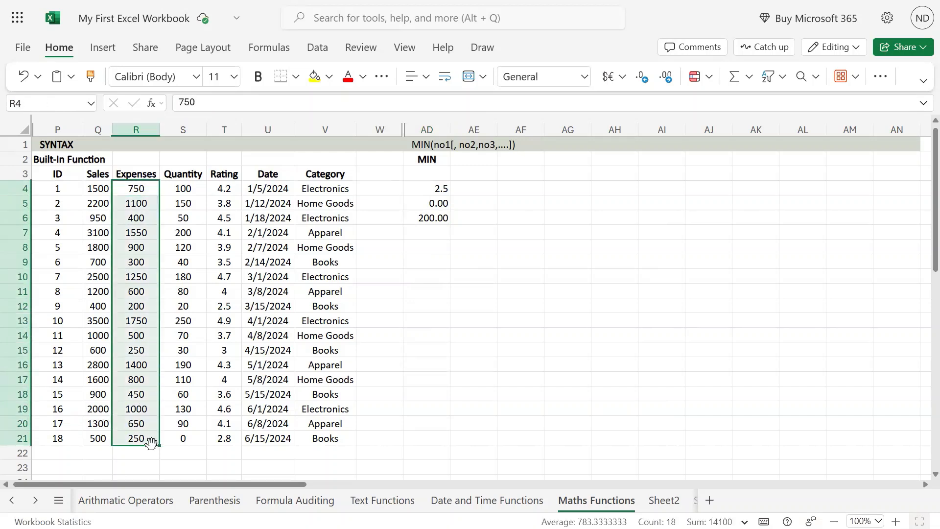
{"action": "left_click", "coordinate": [445, 232]}
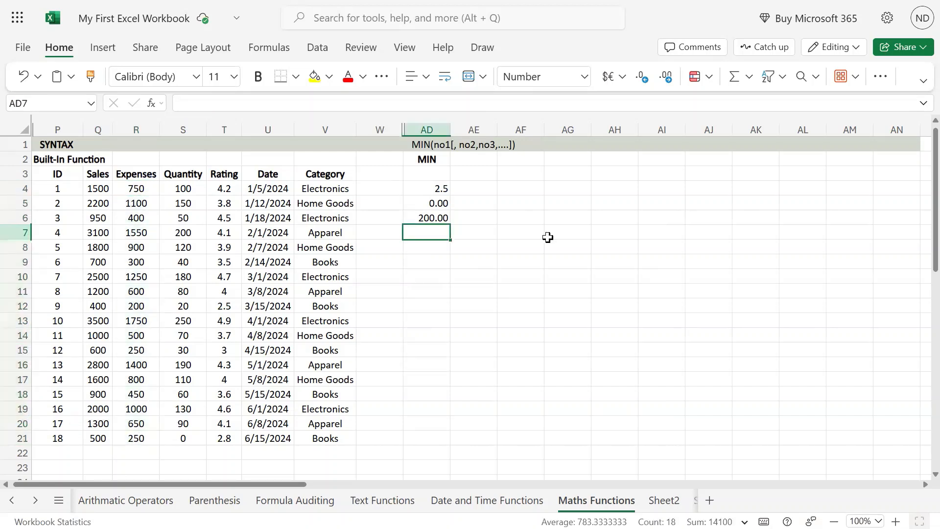
{"action": "type", "text": "=min("}
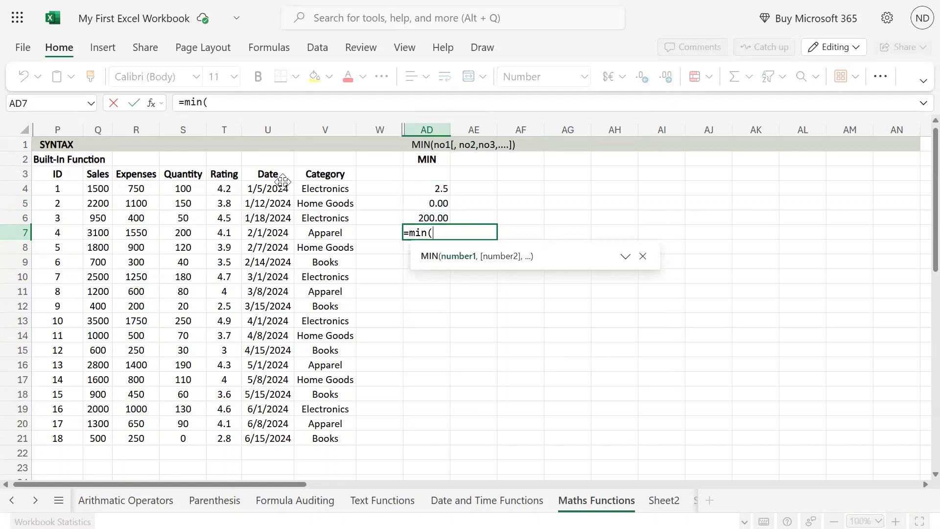
{"action": "left_click_drag", "start_coordinate": [278, 186], "coordinate": [277, 436]}
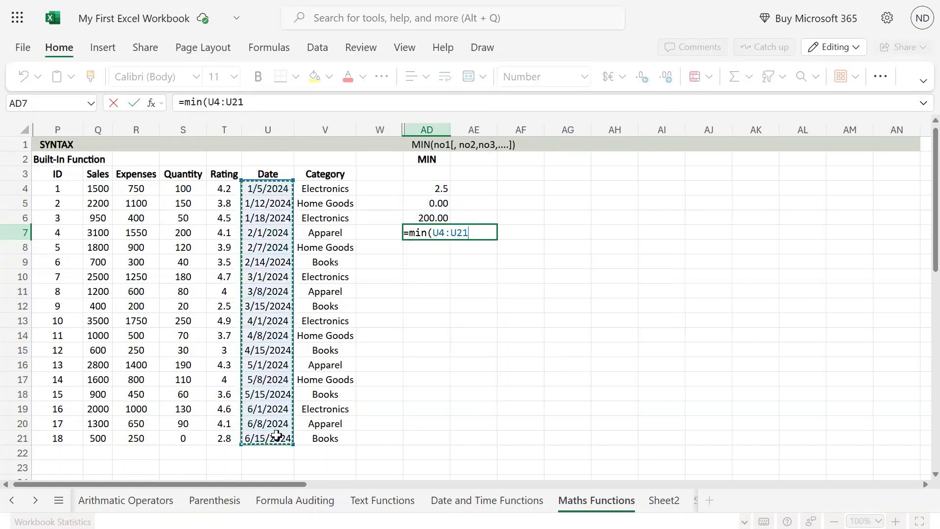
{"action": "type", "text": ")"}
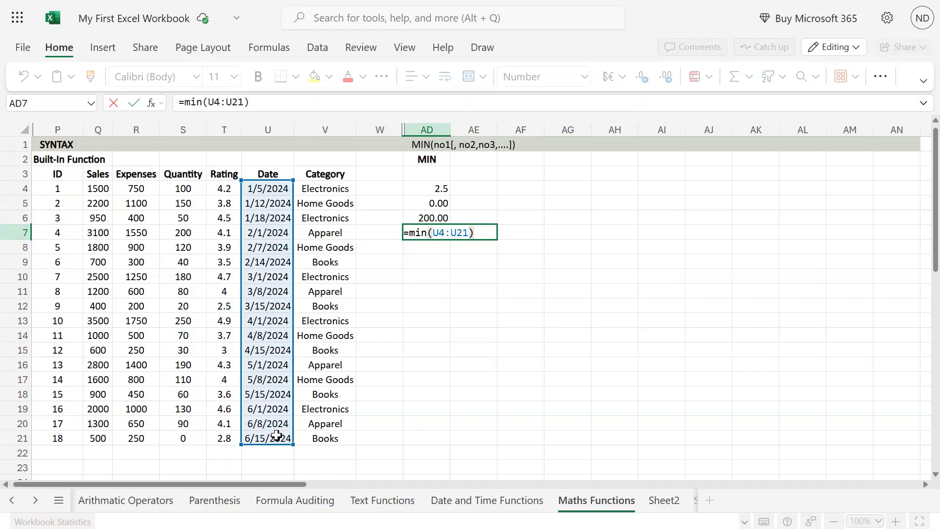
{"action": "key", "text": "Return"}
{"action": "key", "text": "Up"}
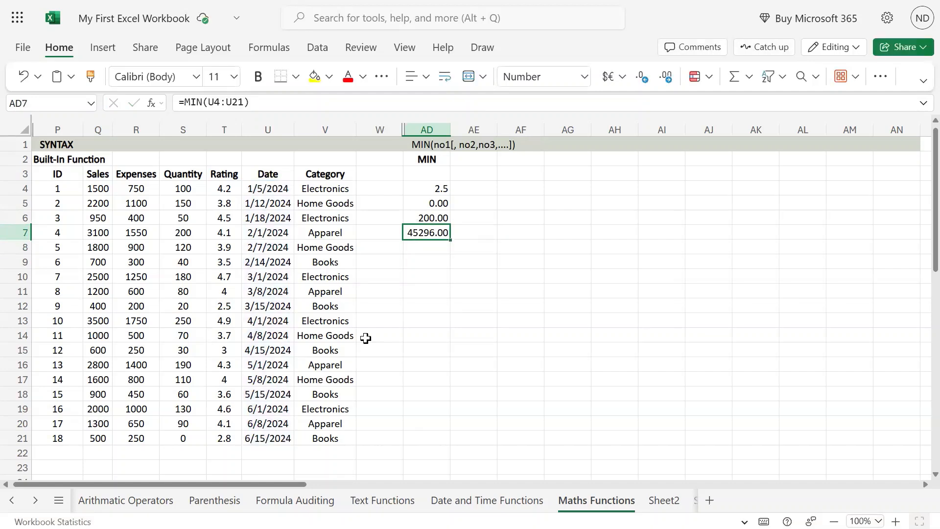
Format cell AD7 as Short Date and compare it with the Date values in U4:U21.
{"action": "left_click", "coordinate": [564, 78]}
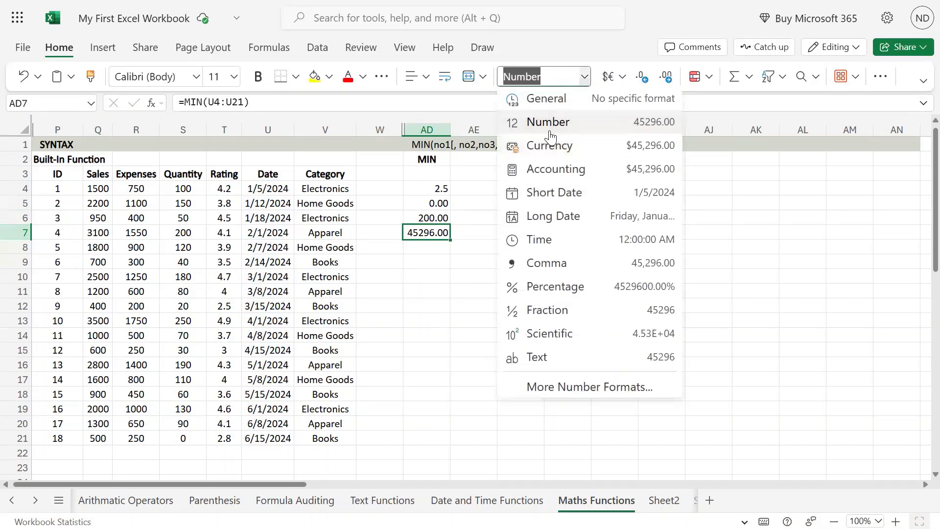
{"action": "left_click", "coordinate": [541, 192]}
{"action": "left_click", "coordinate": [463, 301]}
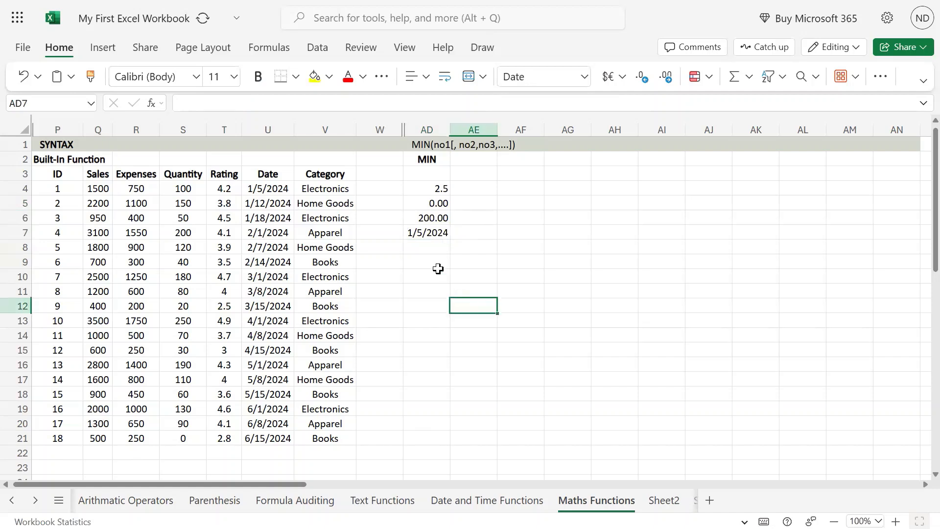
{"action": "left_click", "coordinate": [434, 234]}
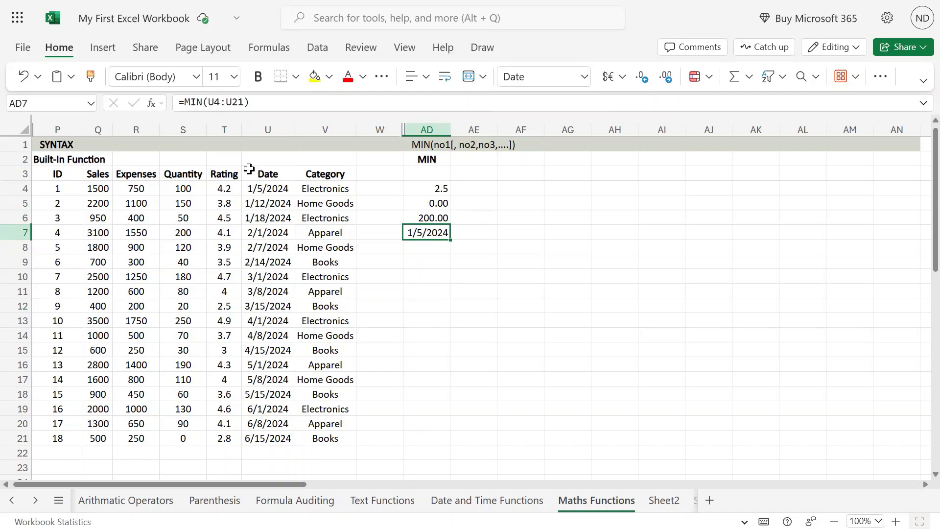
{"action": "left_click_drag", "start_coordinate": [268, 189], "coordinate": [269, 436]}
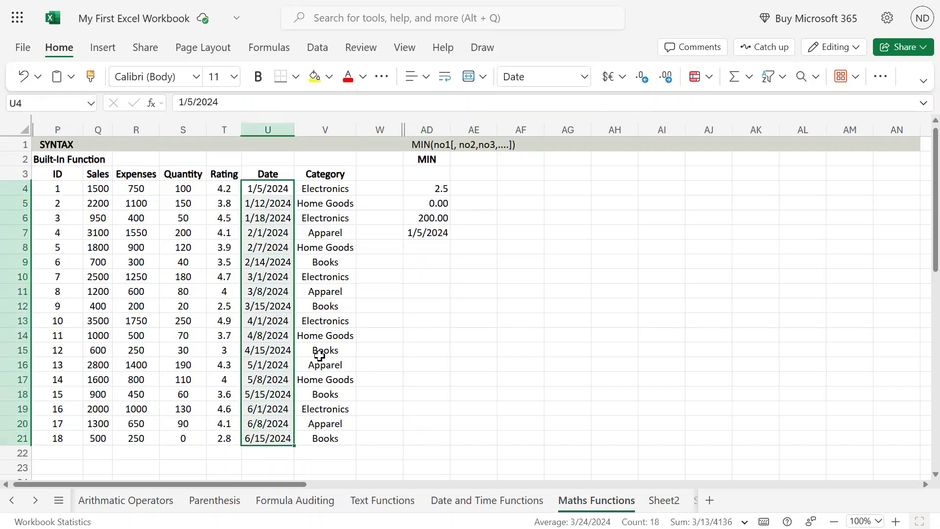
Enter the formula =min(V4:V10,S4:S16) in cell AD8, combining Category and Quantity ranges, and review its referenced ranges.
{"action": "left_click", "coordinate": [437, 247]}
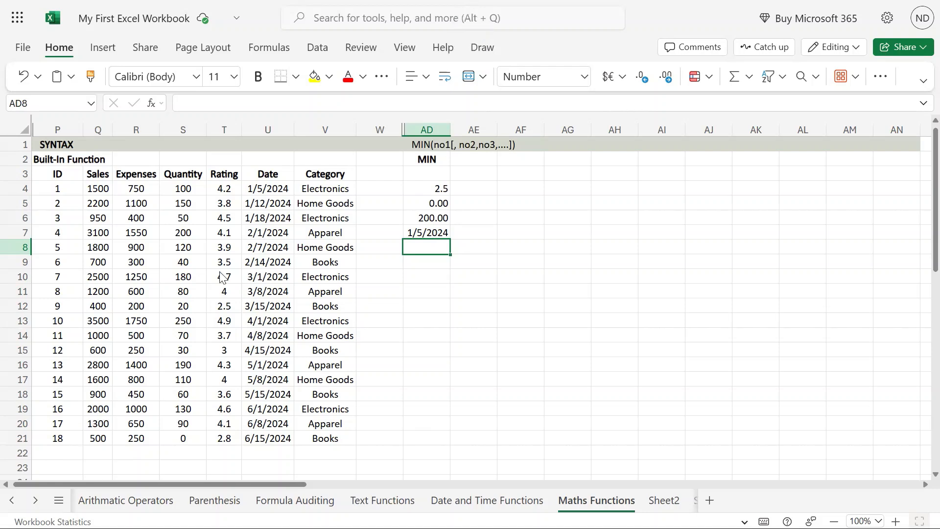
{"action": "left_click_drag", "start_coordinate": [312, 185], "coordinate": [316, 259]}
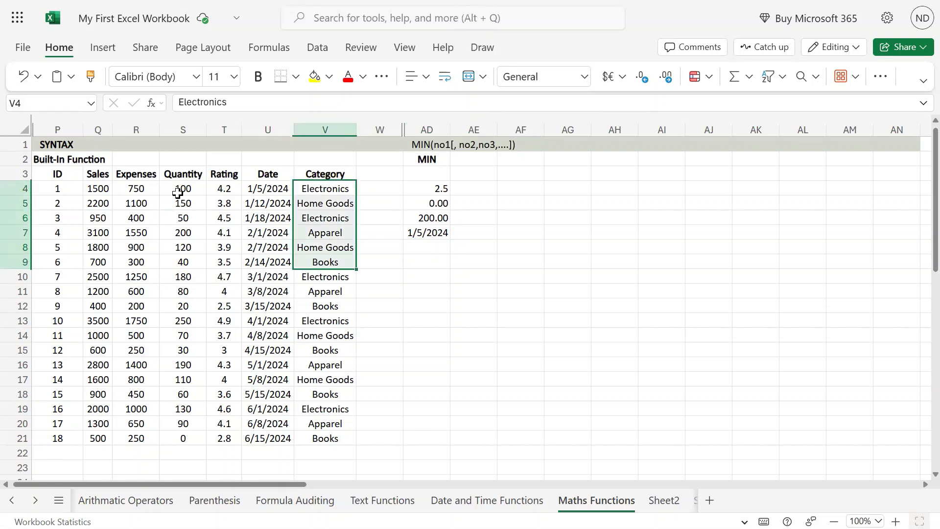
{"action": "left_click", "coordinate": [426, 245]}
{"action": "type", "text": "=mi"}
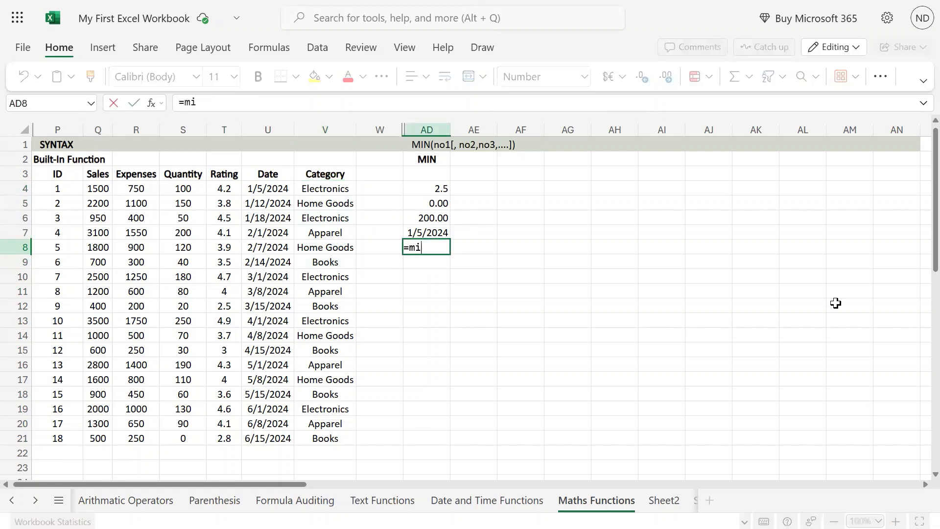
{"action": "type", "text": "n("}
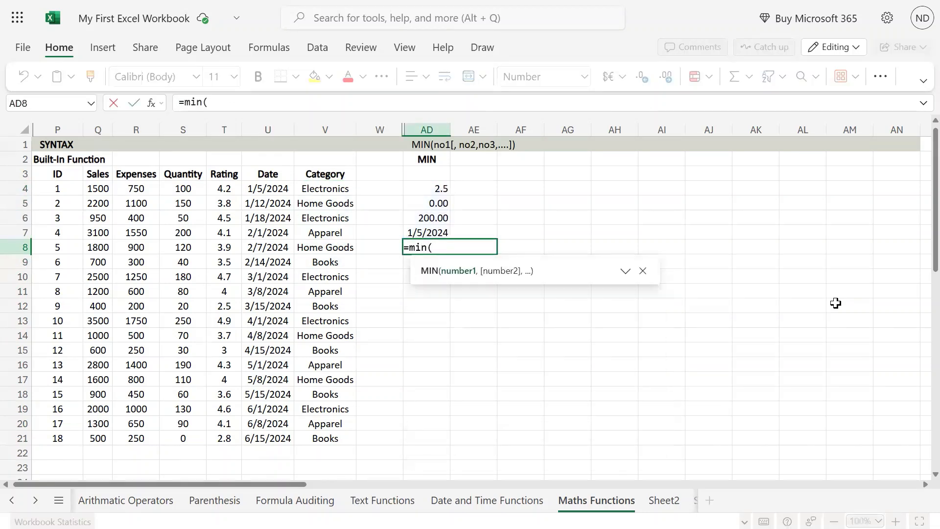
{"action": "left_click_drag", "start_coordinate": [329, 191], "coordinate": [335, 280]}
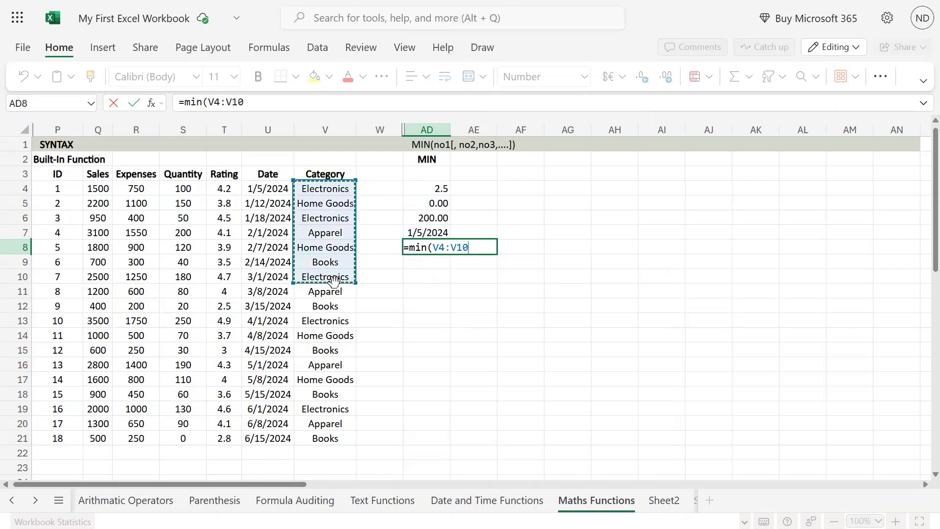
{"action": "type", "text": ","}
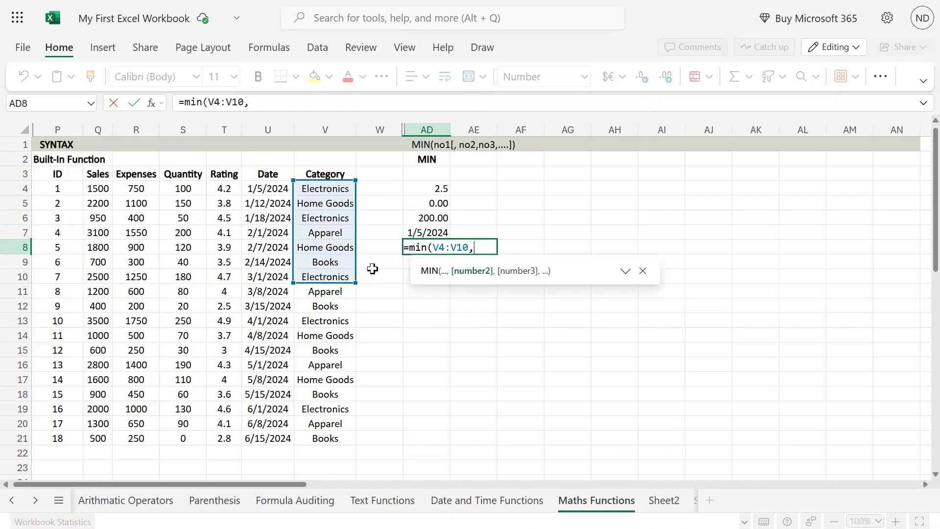
{"action": "left_click_drag", "start_coordinate": [185, 189], "coordinate": [185, 366]}
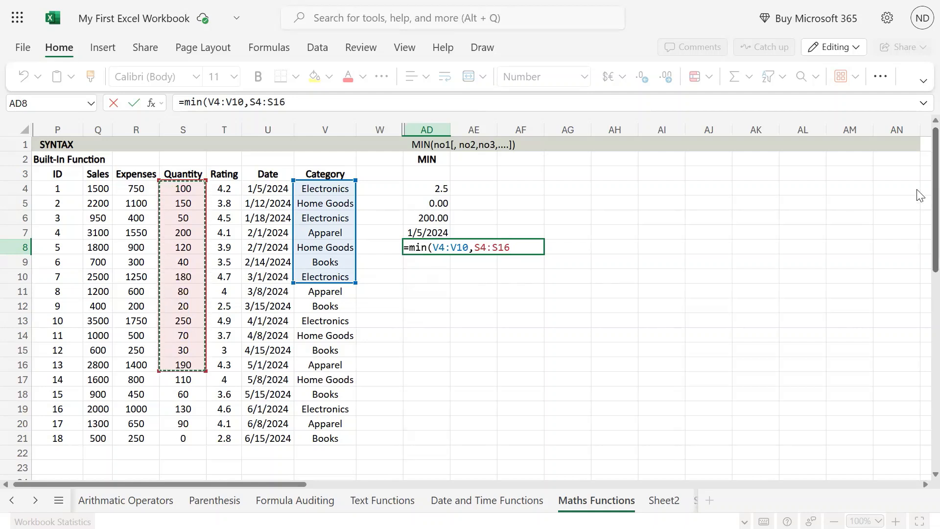
{"action": "type", "text": ")"}
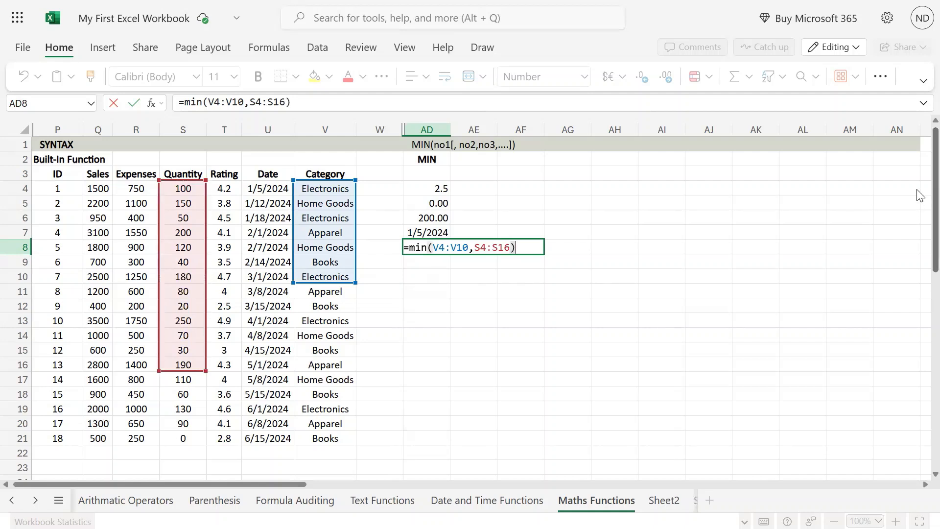
{"action": "key", "text": "Return"}
{"action": "key", "text": "Up"}
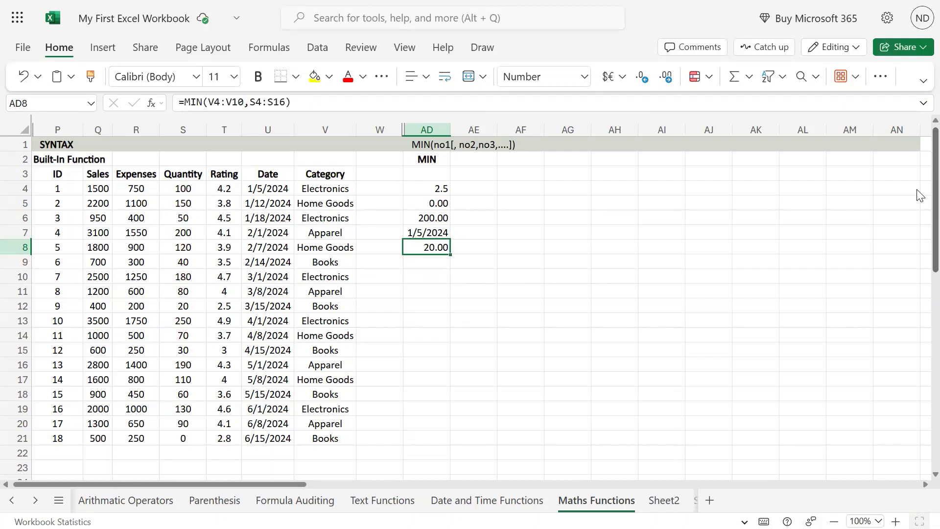
{"action": "key", "text": "F2"}
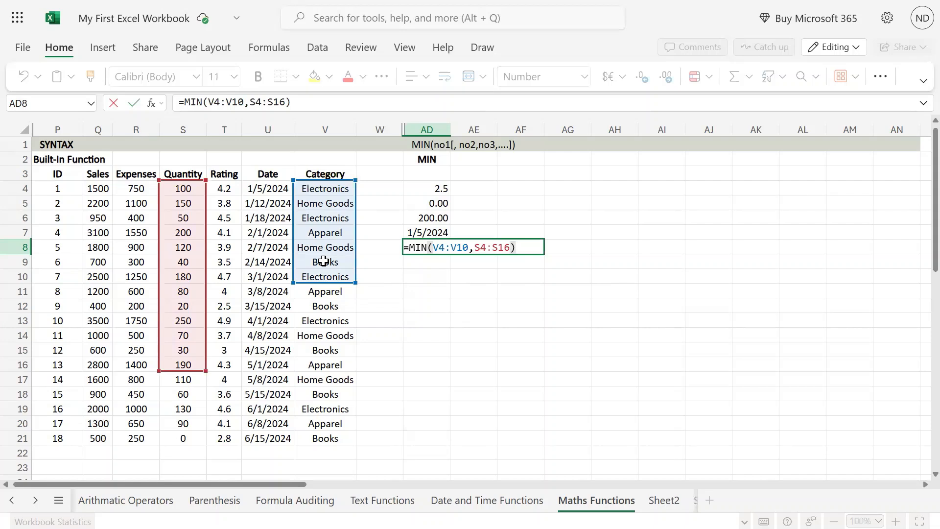
{"action": "key", "text": "ctrl+Return"}
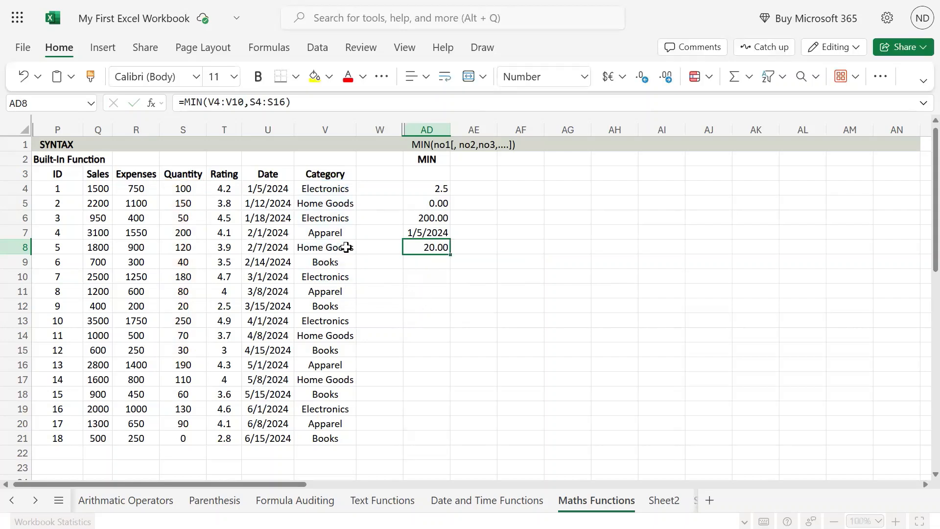
Test the MIN formulas by entering 5 in Category cell V7, undo the entry and check the range used in AD5.
{"action": "left_click", "coordinate": [339, 233]}
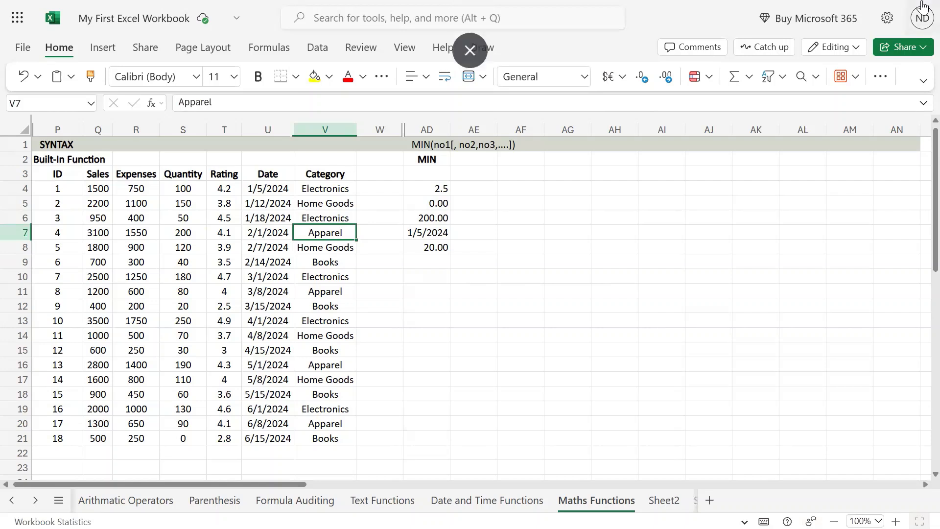
{"action": "type", "text": "5"}
{"action": "key", "text": "Return"}
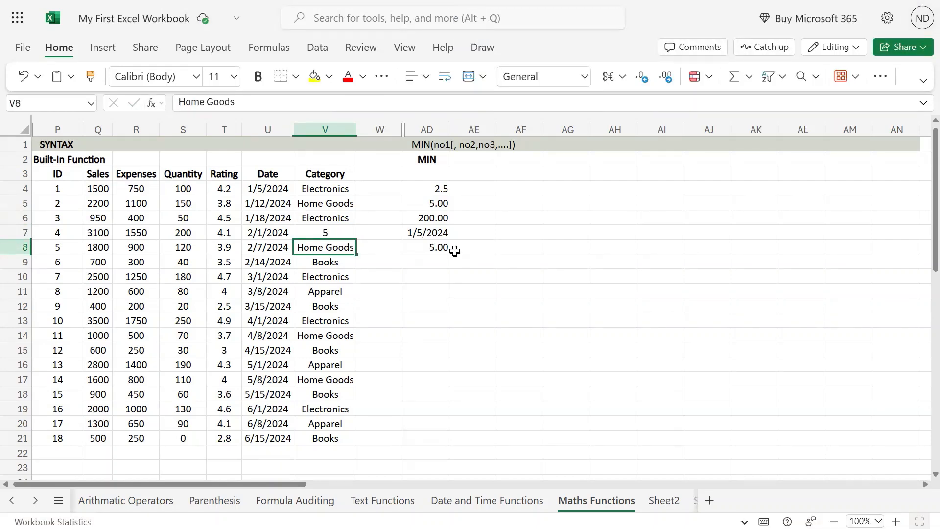
{"action": "key", "text": "ctrl+z"}
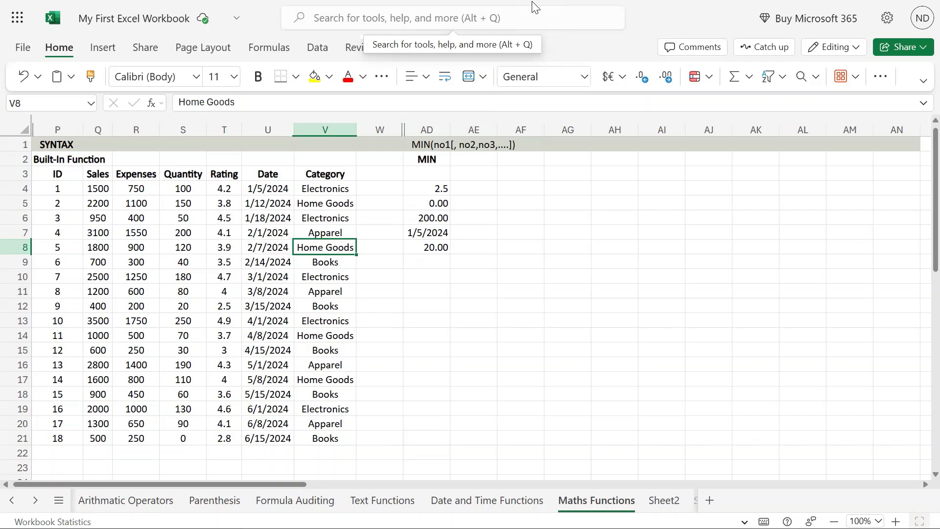
{"action": "double_click", "coordinate": [445, 203]}
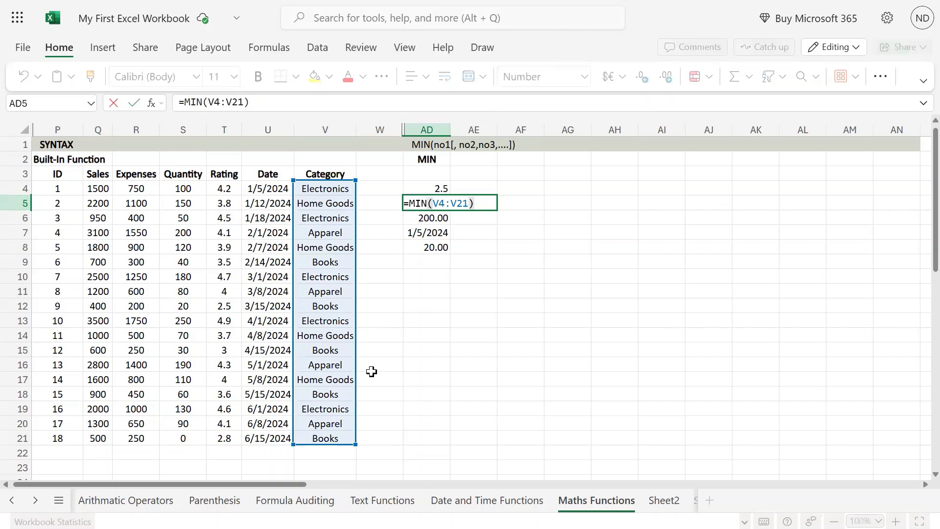
{"action": "key", "text": "Escape"}
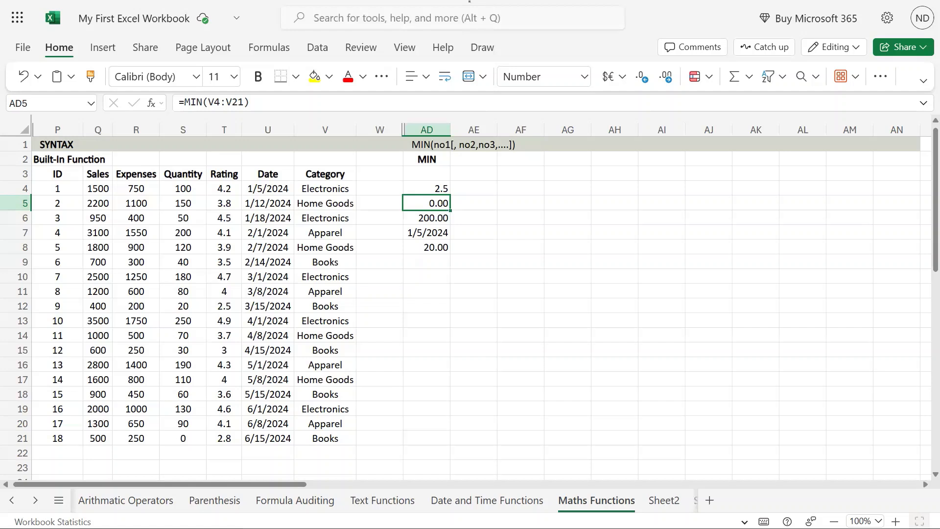
Enter a MIN formula in cell AD9 with a quoted first name, 30 and 40 as arguments, and examine its text argument.
{"action": "left_click", "coordinate": [408, 268]}
{"action": "type", "text": "=min("}
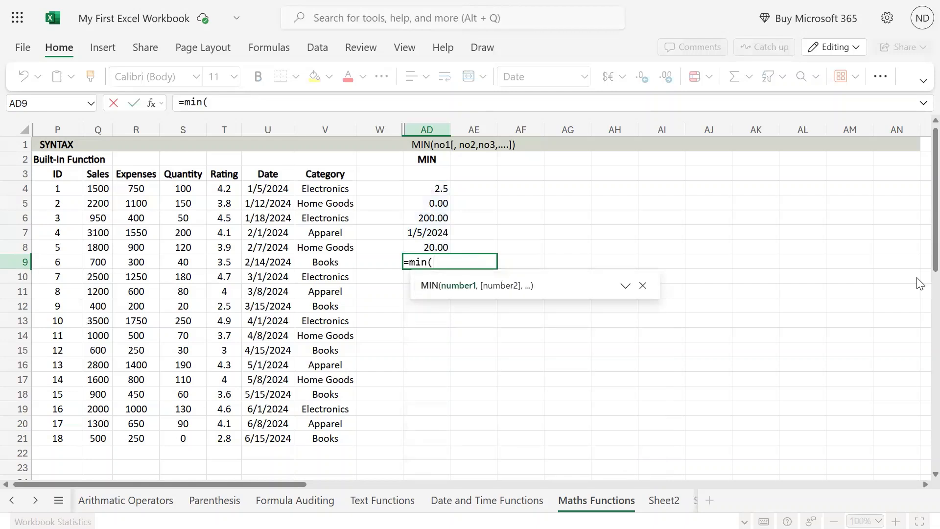
{"action": "type", "text": "\"Nilesh\",3"}
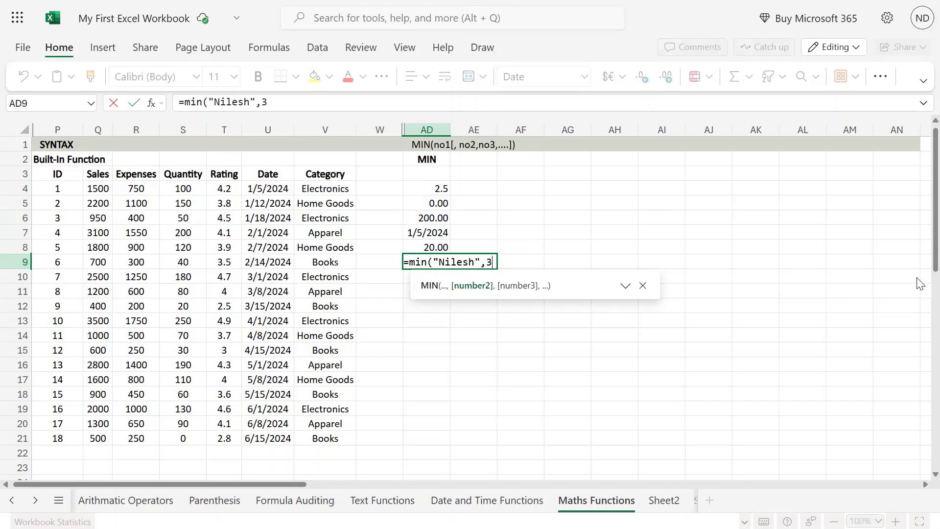
{"action": "type", "text": "0,40)"}
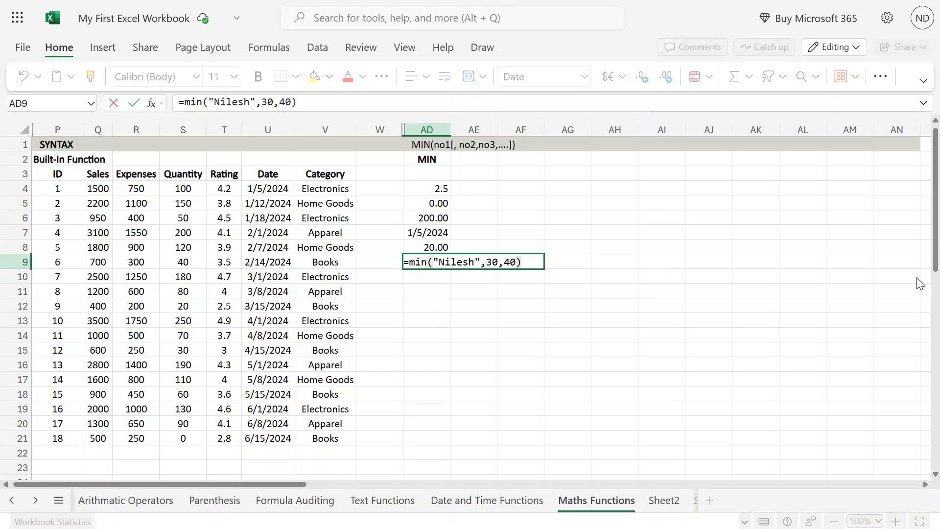
{"action": "key", "text": "Return"}
{"action": "key", "text": "Up"}
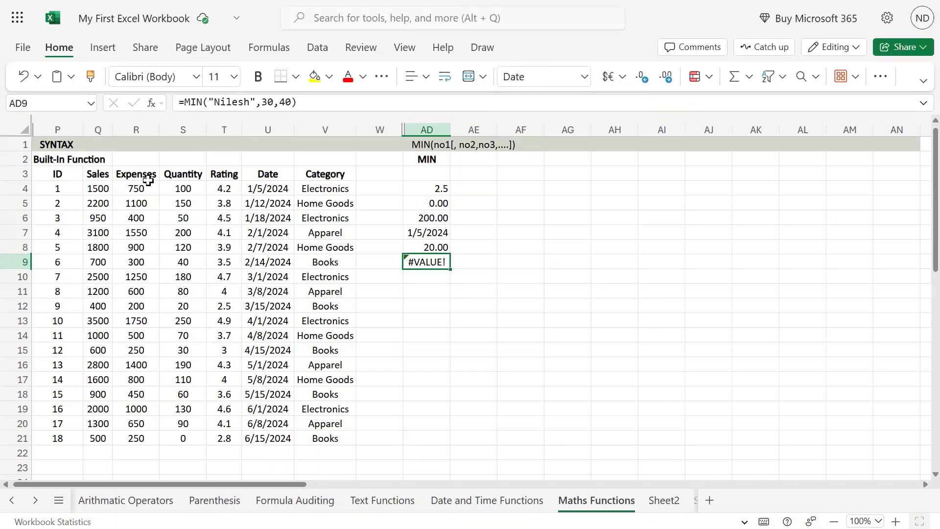
{"action": "left_click_drag", "start_coordinate": [209, 102], "coordinate": [258, 102]}
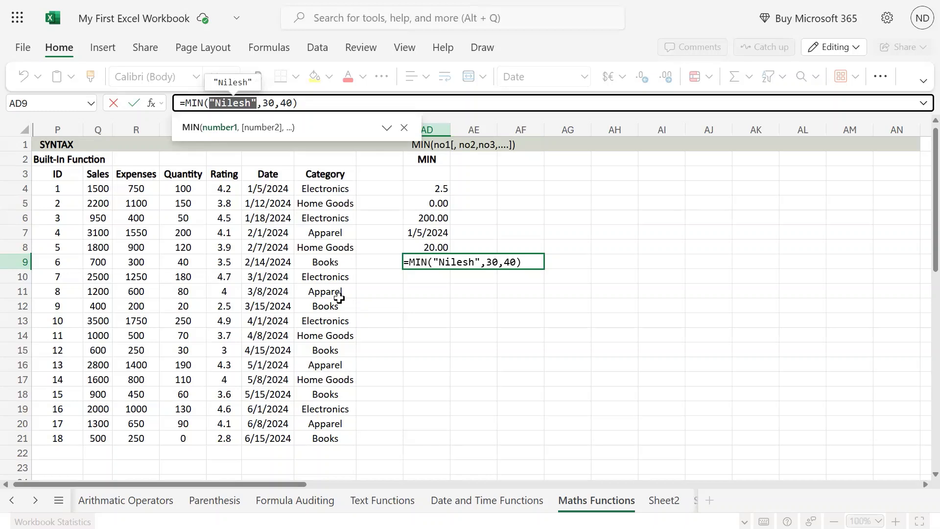
{"action": "key", "text": "Return"}
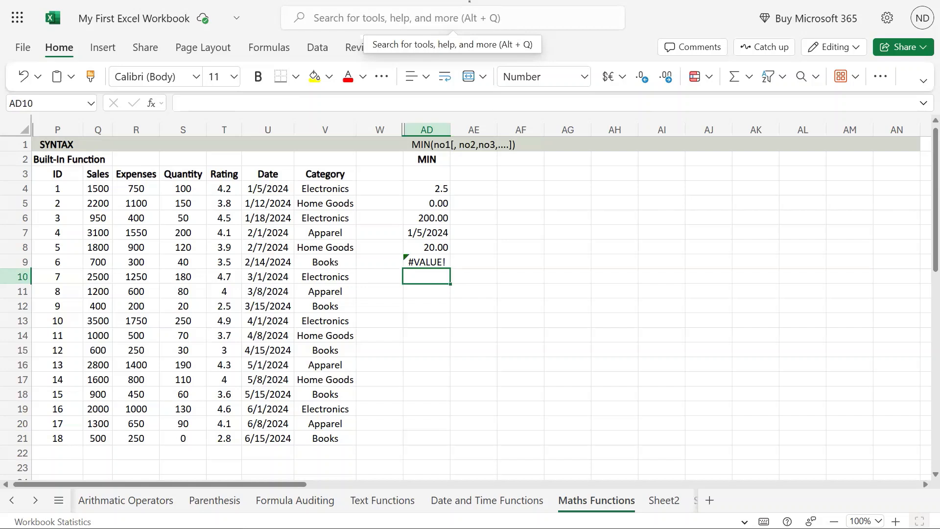
{"action": "left_click", "coordinate": [435, 318]}
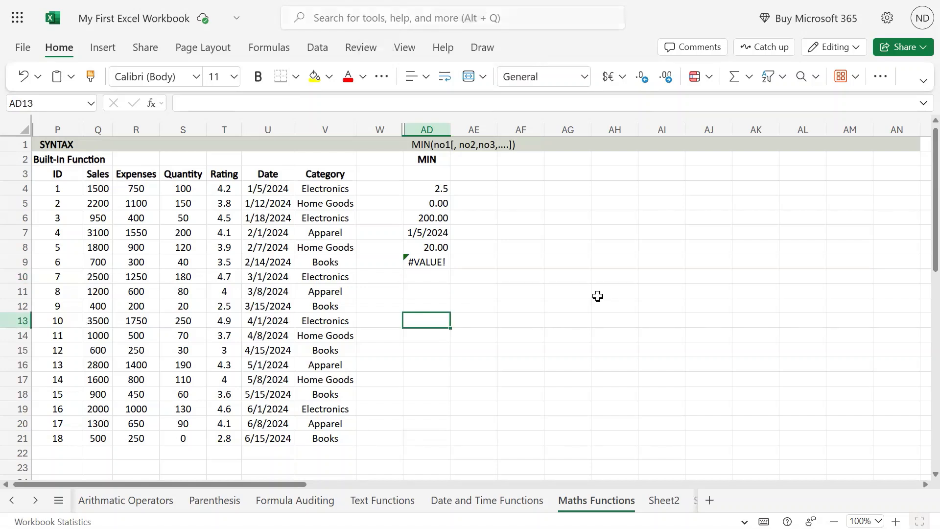
{"action": "type", "text": "TRUE"}
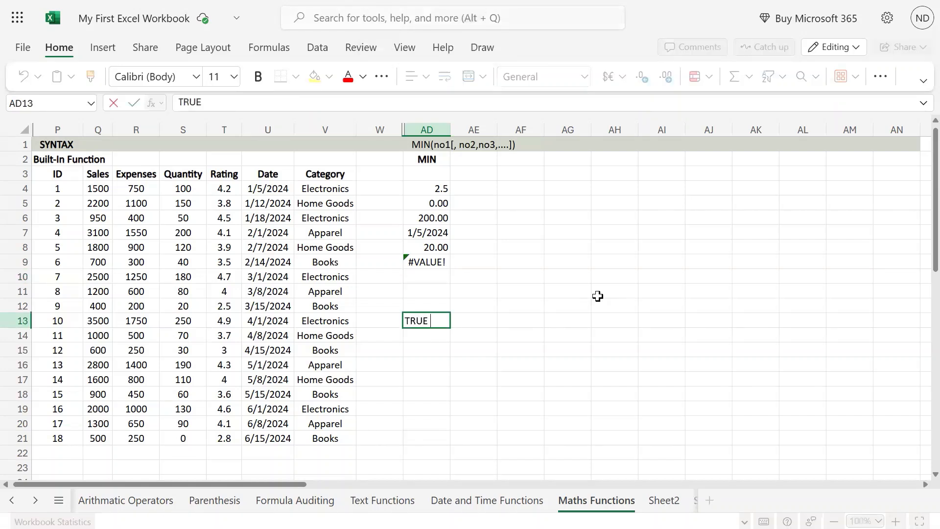
{"action": "type", "text": " or FAISE"}
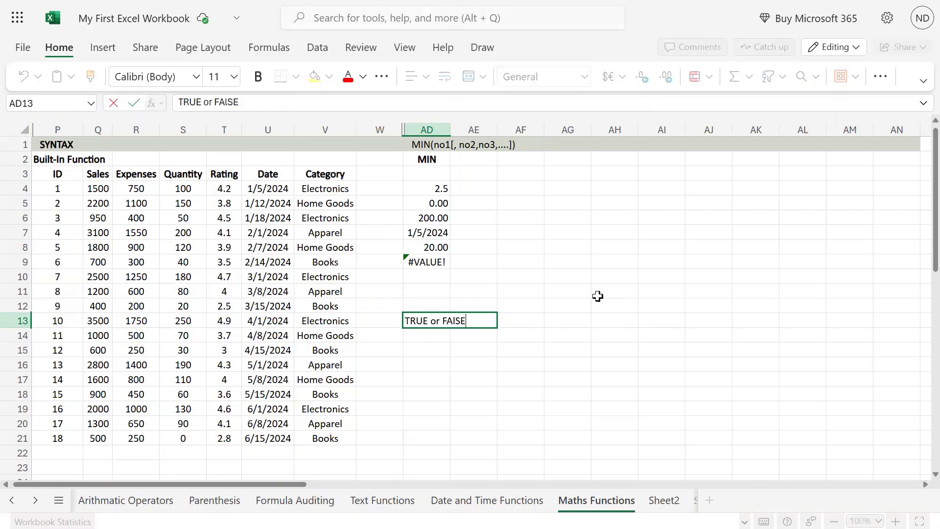
{"action": "key", "text": "Return"}
{"action": "key", "text": "Up"}
{"action": "key", "text": "Delete"}
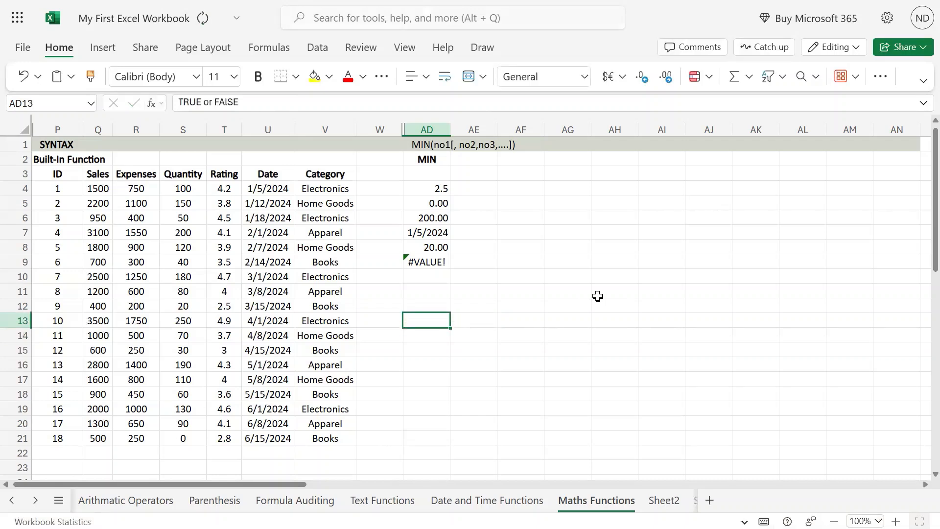